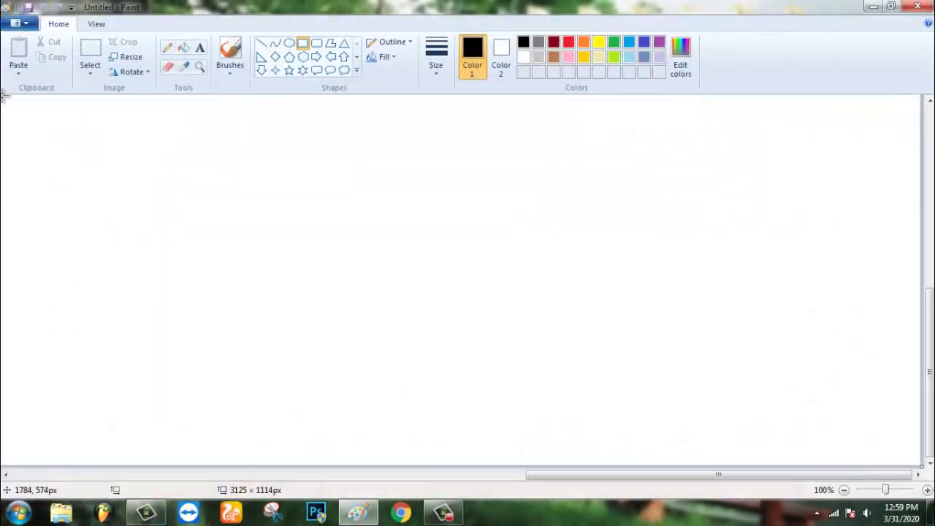
- Draw three nested black rectangles: an outer border about 1336 × 538 px, a frame about 851 × 422 px, and a slightly smaller one inside
{"action": "left_click_drag", "start_coordinate": [4, 97], "coordinate": [918, 464]}
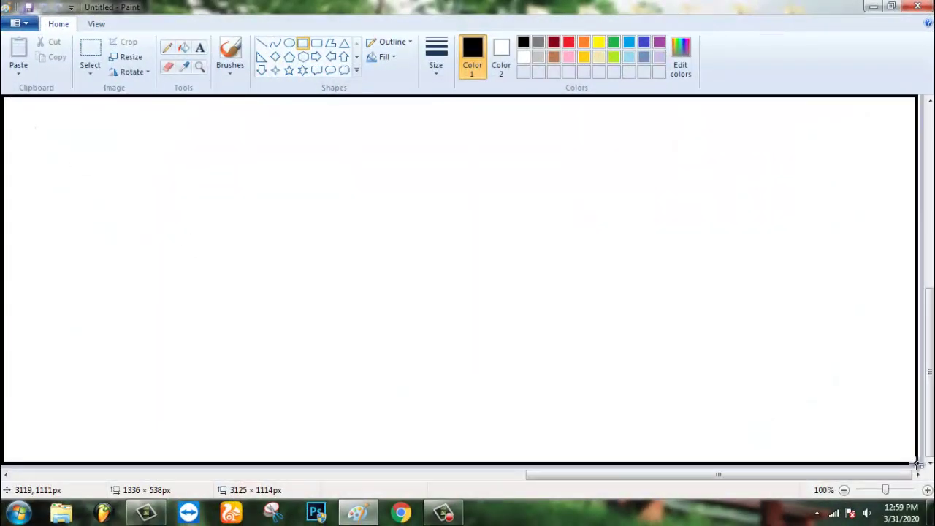
{"action": "left_click_drag", "start_coordinate": [173, 97], "coordinate": [749, 384]}
{"action": "left_click_drag", "start_coordinate": [168, 241], "coordinate": [162, 241]}
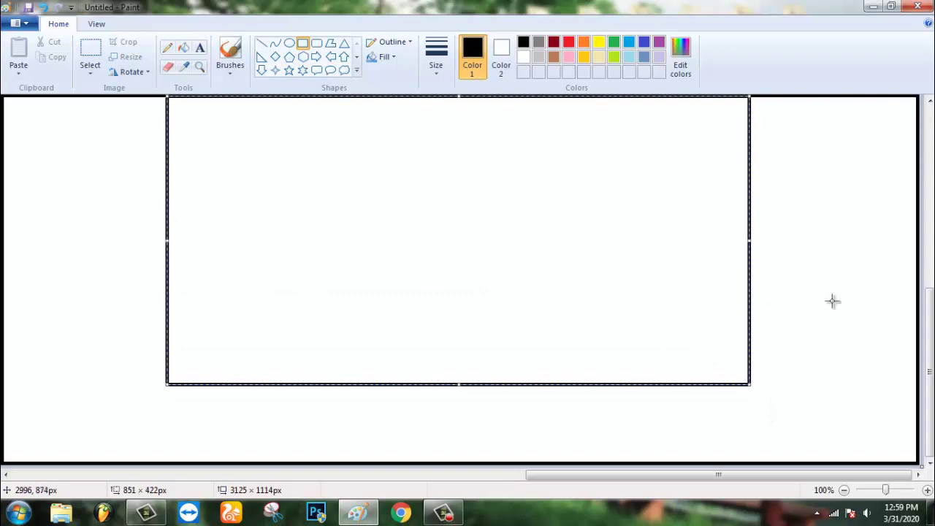
{"action": "left_click", "coordinate": [831, 300]}
{"action": "left_click_drag", "start_coordinate": [178, 96], "coordinate": [736, 375]}
{"action": "left_click", "coordinate": [844, 349]}
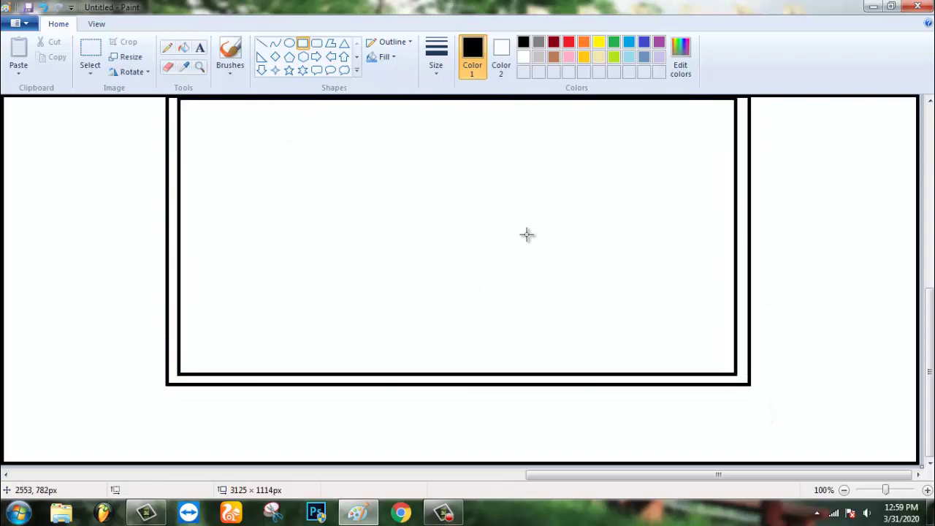
- Define two dark custom pinks with hue 220 and saturation 240, the darkest shade first and the second with RGB 202, 0, 101
{"action": "left_click", "coordinate": [647, 72]}
{"action": "left_click", "coordinate": [435, 179]}
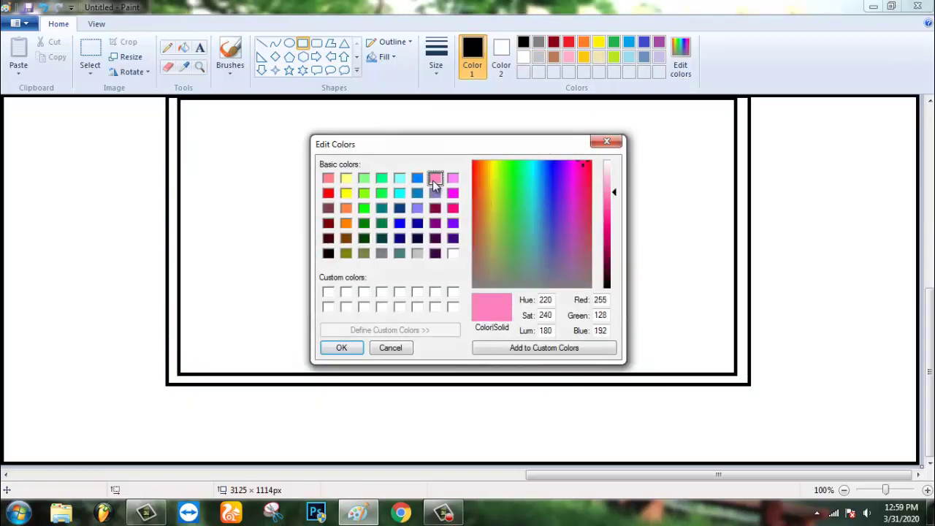
{"action": "left_click", "coordinate": [612, 254]}
{"action": "left_click", "coordinate": [341, 347]}
{"action": "left_click", "coordinate": [680, 58]}
{"action": "left_click", "coordinate": [609, 237]}
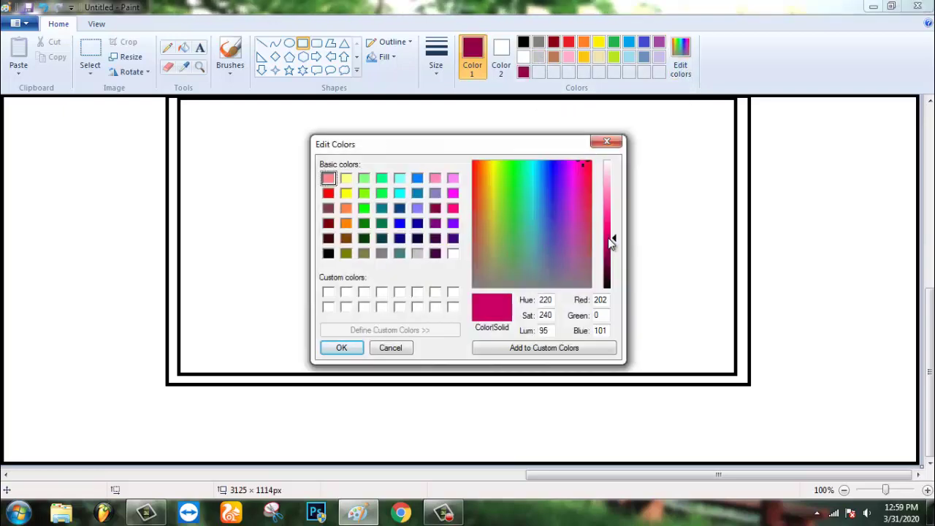
{"action": "left_click", "coordinate": [342, 347]}
- Define three more custom pinks of the same hue, progressing from vivid pink to a light pink
{"action": "left_click", "coordinate": [681, 58]}
{"action": "left_click", "coordinate": [610, 208]}
{"action": "left_click", "coordinate": [342, 347]}
{"action": "left_click", "coordinate": [680, 58]}
{"action": "left_click", "coordinate": [610, 202]}
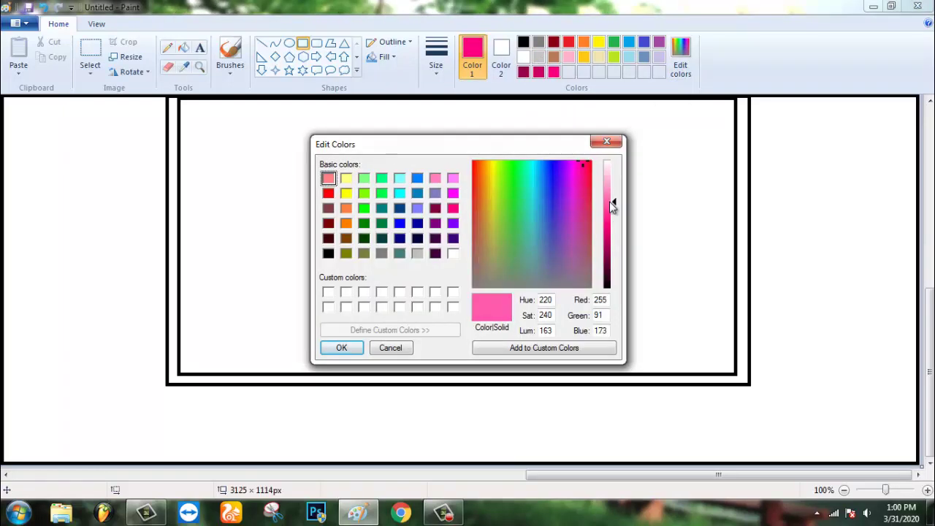
{"action": "left_click", "coordinate": [341, 348]}
{"action": "left_click", "coordinate": [686, 76]}
{"action": "left_click", "coordinate": [341, 348]}
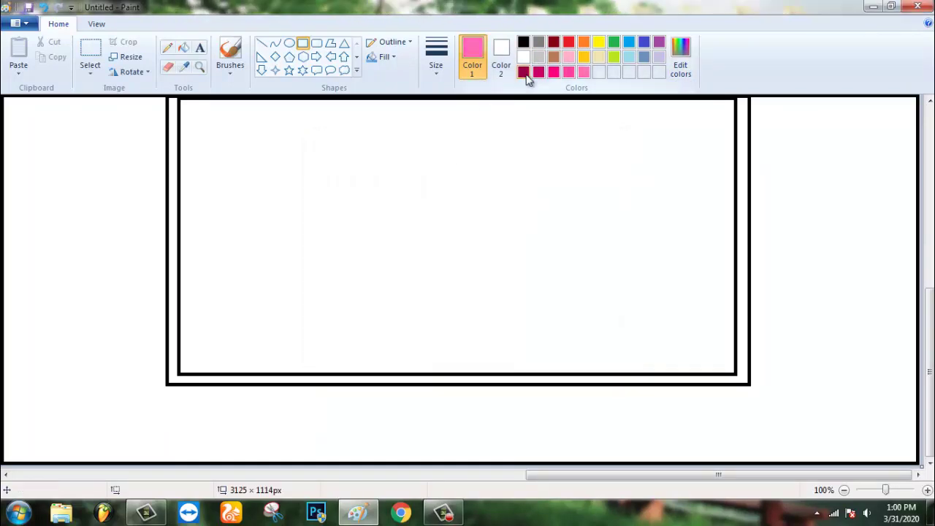
- Outline four full-width stacked bands inside the inner frame, using the custom pinks from darkest at the top to lighter below
{"action": "left_click", "coordinate": [523, 72]}
{"action": "mouse_move", "coordinate": [180, 101]}
{"action": "left_mouse_down"}
{"action": "mouse_move", "coordinate": [204, 126]}
{"action": "mouse_move", "coordinate": [733, 162]}
{"action": "left_mouse_up"}
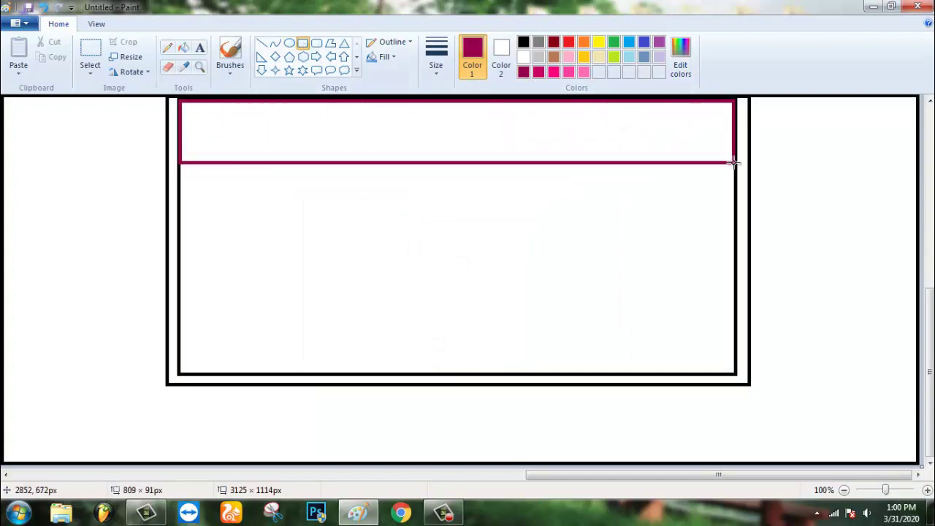
{"action": "left_click", "coordinate": [554, 72]}
{"action": "left_click_drag", "start_coordinate": [182, 162], "coordinate": [733, 203]}
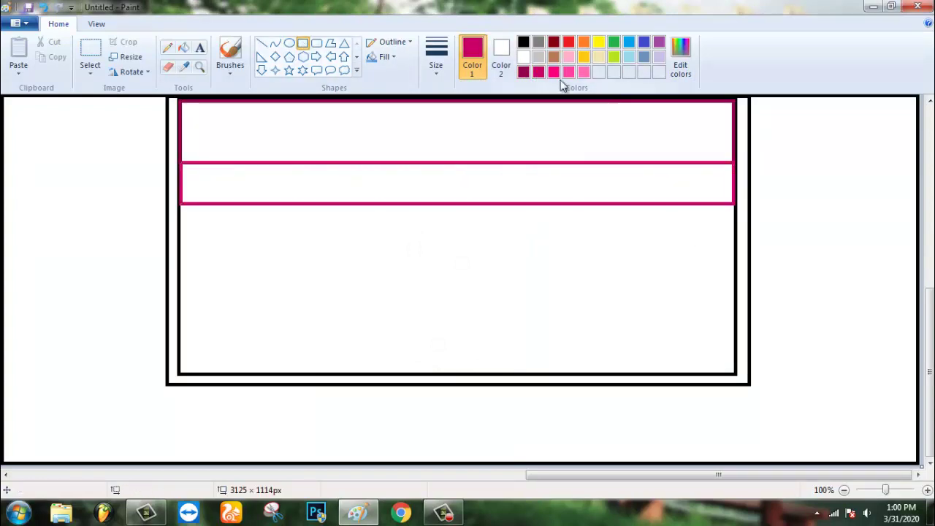
{"action": "left_click", "coordinate": [554, 71]}
{"action": "left_click_drag", "start_coordinate": [182, 202], "coordinate": [733, 253]}
{"action": "left_click", "coordinate": [569, 71]}
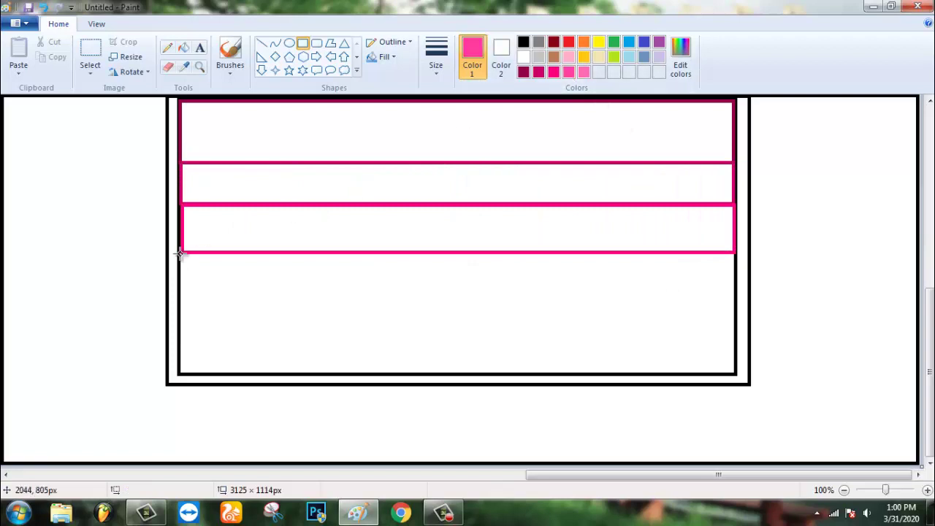
{"action": "left_click_drag", "start_coordinate": [180, 253], "coordinate": [732, 310]}
- Fill the five bands inside the inner frame with the five custom pinks, darkest at the top and lightest at the bottom
{"action": "left_click", "coordinate": [184, 47]}
{"action": "left_click", "coordinate": [523, 72]}
{"action": "left_click", "coordinate": [523, 131]}
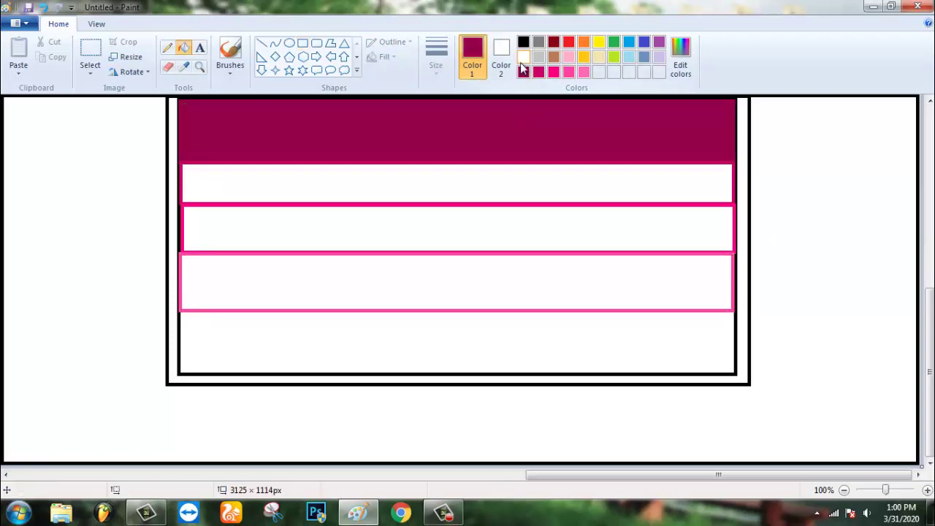
{"action": "left_click", "coordinate": [538, 72]}
{"action": "left_click", "coordinate": [533, 186]}
{"action": "left_click", "coordinate": [554, 72]}
{"action": "left_click", "coordinate": [554, 227]}
{"action": "left_click", "coordinate": [569, 72]}
{"action": "left_click", "coordinate": [565, 269]}
{"action": "left_click", "coordinate": [584, 72]}
{"action": "left_click", "coordinate": [601, 321]}
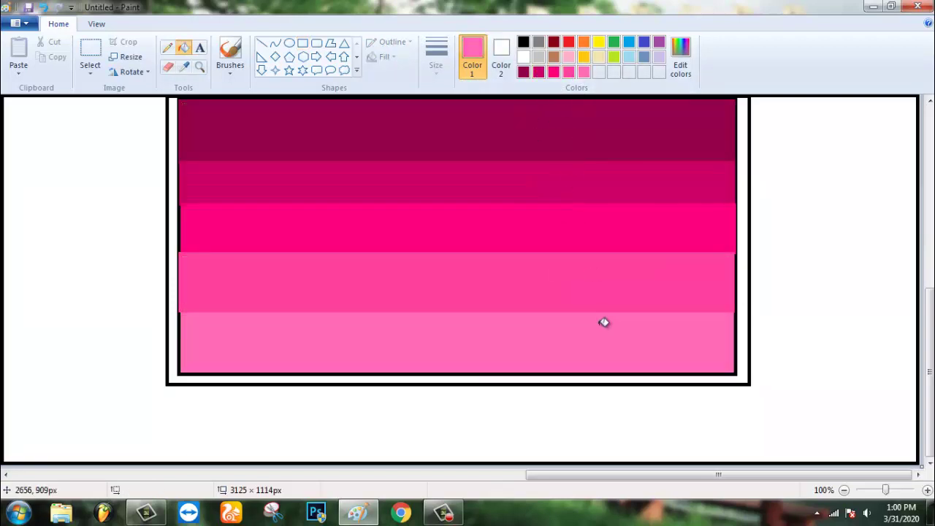
- Define an even paler custom pink and airbrush it across the whole bottom band
{"action": "left_click", "coordinate": [230, 50]}
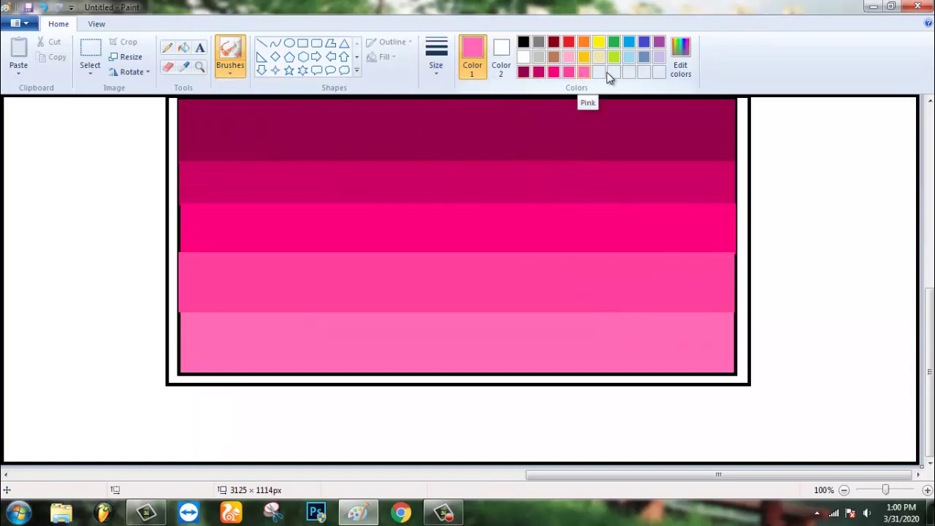
{"action": "left_click", "coordinate": [613, 72]}
{"action": "left_click", "coordinate": [606, 188]}
{"action": "left_click", "coordinate": [343, 347]}
{"action": "mouse_move", "coordinate": [208, 347]}
{"action": "left_mouse_down"}
{"action": "mouse_move", "coordinate": [194, 313]}
{"action": "mouse_move", "coordinate": [217, 360]}
{"action": "mouse_move", "coordinate": [288, 319]}
{"action": "mouse_move", "coordinate": [273, 335]}
{"action": "mouse_move", "coordinate": [315, 358]}
{"action": "mouse_move", "coordinate": [300, 359]}
{"action": "mouse_move", "coordinate": [361, 347]}
{"action": "mouse_move", "coordinate": [364, 324]}
{"action": "mouse_move", "coordinate": [383, 358]}
{"action": "mouse_move", "coordinate": [395, 336]}
{"action": "mouse_move", "coordinate": [463, 325]}
{"action": "mouse_move", "coordinate": [448, 368]}
{"action": "mouse_move", "coordinate": [502, 341]}
{"action": "mouse_move", "coordinate": [470, 329]}
{"action": "mouse_move", "coordinate": [578, 325]}
{"action": "mouse_move", "coordinate": [519, 364]}
{"action": "mouse_move", "coordinate": [577, 359]}
{"action": "mouse_move", "coordinate": [599, 337]}
{"action": "mouse_move", "coordinate": [675, 343]}
{"action": "mouse_move", "coordinate": [721, 362]}
{"action": "mouse_move", "coordinate": [718, 333]}
{"action": "mouse_move", "coordinate": [718, 346]}
{"action": "mouse_move", "coordinate": [676, 307]}
{"action": "left_mouse_up"}
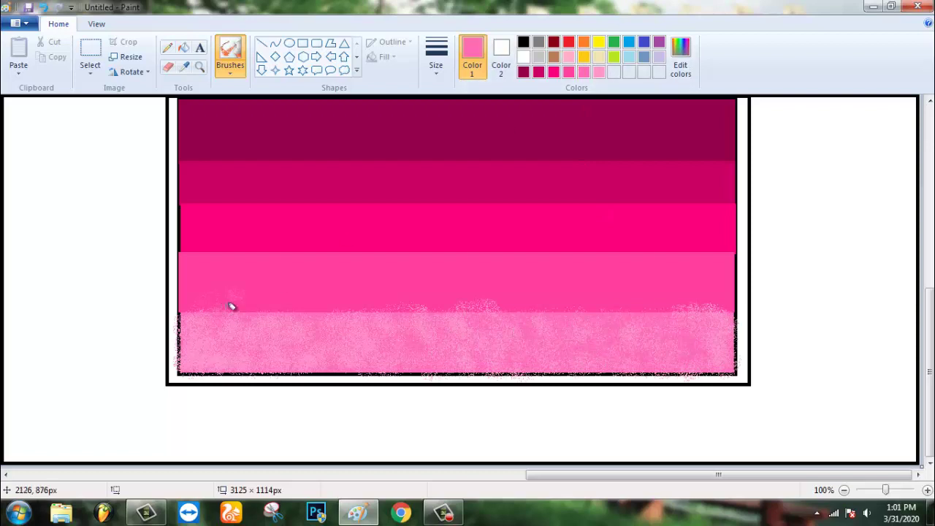
- Airbrush the fourth band with the light pink of the band below it, and the middle band with the fourth band's pink
{"action": "mouse_move", "coordinate": [231, 307]}
{"action": "left_mouse_down"}
{"action": "mouse_move", "coordinate": [179, 260]}
{"action": "mouse_move", "coordinate": [259, 291]}
{"action": "mouse_move", "coordinate": [246, 301]}
{"action": "mouse_move", "coordinate": [266, 268]}
{"action": "mouse_move", "coordinate": [323, 292]}
{"action": "mouse_move", "coordinate": [359, 283]}
{"action": "mouse_move", "coordinate": [335, 256]}
{"action": "mouse_move", "coordinate": [345, 305]}
{"action": "mouse_move", "coordinate": [299, 314]}
{"action": "mouse_move", "coordinate": [361, 296]}
{"action": "mouse_move", "coordinate": [393, 250]}
{"action": "mouse_move", "coordinate": [425, 305]}
{"action": "mouse_move", "coordinate": [426, 263]}
{"action": "mouse_move", "coordinate": [531, 302]}
{"action": "mouse_move", "coordinate": [537, 274]}
{"action": "mouse_move", "coordinate": [520, 306]}
{"action": "mouse_move", "coordinate": [503, 294]}
{"action": "mouse_move", "coordinate": [445, 311]}
{"action": "mouse_move", "coordinate": [555, 301]}
{"action": "mouse_move", "coordinate": [592, 282]}
{"action": "mouse_move", "coordinate": [585, 297]}
{"action": "mouse_move", "coordinate": [613, 300]}
{"action": "mouse_move", "coordinate": [638, 251]}
{"action": "mouse_move", "coordinate": [650, 302]}
{"action": "mouse_move", "coordinate": [705, 271]}
{"action": "mouse_move", "coordinate": [716, 294]}
{"action": "left_mouse_up"}
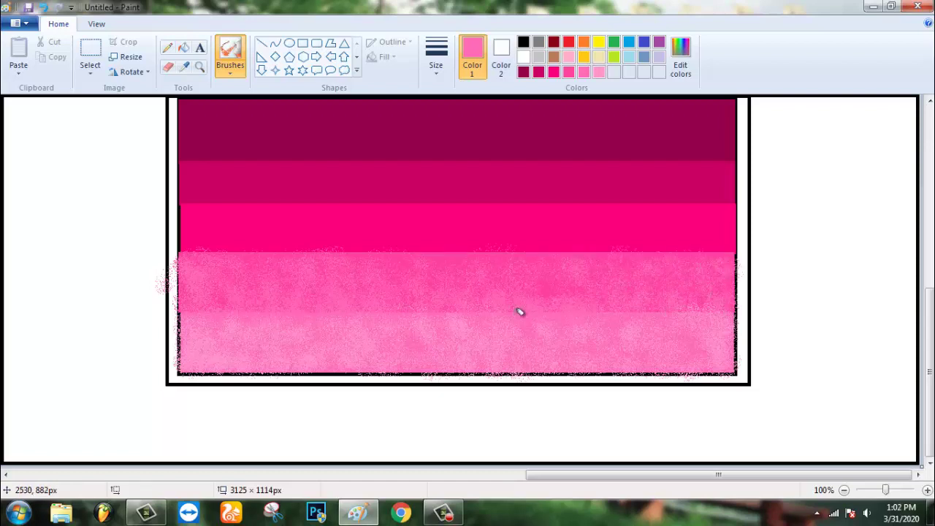
{"action": "mouse_move", "coordinate": [232, 235]}
{"action": "left_mouse_down"}
{"action": "mouse_move", "coordinate": [195, 235]}
{"action": "mouse_move", "coordinate": [190, 218]}
{"action": "mouse_move", "coordinate": [250, 241]}
{"action": "mouse_move", "coordinate": [192, 242]}
{"action": "mouse_move", "coordinate": [268, 206]}
{"action": "mouse_move", "coordinate": [276, 231]}
{"action": "mouse_move", "coordinate": [372, 221]}
{"action": "mouse_move", "coordinate": [343, 207]}
{"action": "mouse_move", "coordinate": [277, 245]}
{"action": "mouse_move", "coordinate": [367, 235]}
{"action": "mouse_move", "coordinate": [396, 215]}
{"action": "mouse_move", "coordinate": [451, 254]}
{"action": "mouse_move", "coordinate": [420, 221]}
{"action": "mouse_move", "coordinate": [455, 255]}
{"action": "mouse_move", "coordinate": [492, 220]}
{"action": "mouse_move", "coordinate": [484, 214]}
{"action": "mouse_move", "coordinate": [548, 237]}
{"action": "mouse_move", "coordinate": [522, 253]}
{"action": "mouse_move", "coordinate": [568, 242]}
{"action": "mouse_move", "coordinate": [554, 220]}
{"action": "mouse_move", "coordinate": [581, 254]}
{"action": "mouse_move", "coordinate": [601, 204]}
{"action": "mouse_move", "coordinate": [643, 204]}
{"action": "mouse_move", "coordinate": [678, 246]}
{"action": "mouse_move", "coordinate": [704, 215]}
{"action": "mouse_move", "coordinate": [728, 240]}
{"action": "mouse_move", "coordinate": [729, 215]}
{"action": "mouse_move", "coordinate": [734, 254]}
{"action": "mouse_move", "coordinate": [488, 249]}
{"action": "left_mouse_up"}
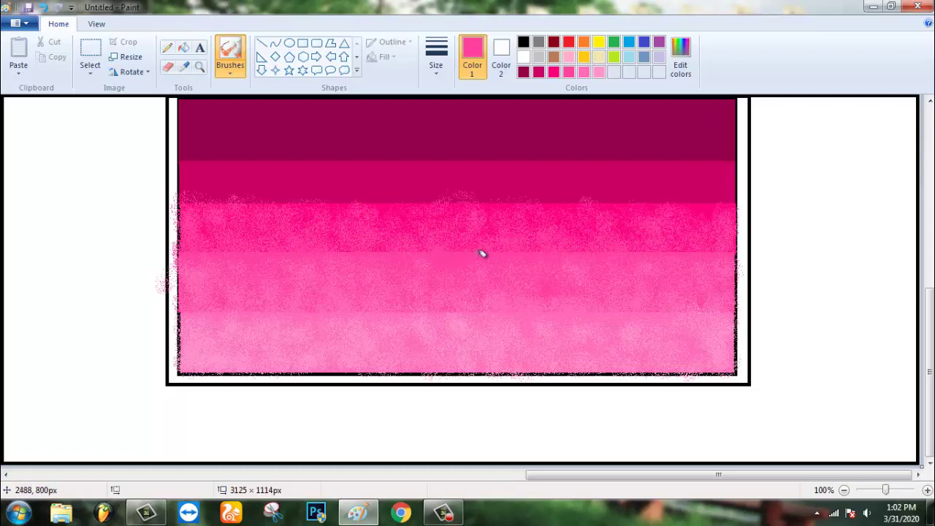
{"action": "mouse_move", "coordinate": [340, 248]}
{"action": "left_mouse_down"}
{"action": "mouse_move", "coordinate": [351, 208]}
{"action": "mouse_move", "coordinate": [501, 219]}
{"action": "mouse_move", "coordinate": [577, 206]}
{"action": "mouse_move", "coordinate": [600, 217]}
{"action": "mouse_move", "coordinate": [724, 211]}
{"action": "left_mouse_up"}
- Airbrush the second band from the top with the middle band's vivid pink to soften their boundary
{"action": "left_click", "coordinate": [554, 71]}
{"action": "mouse_move", "coordinate": [228, 183]}
{"action": "left_mouse_down"}
{"action": "mouse_move", "coordinate": [204, 174]}
{"action": "mouse_move", "coordinate": [200, 157]}
{"action": "mouse_move", "coordinate": [217, 178]}
{"action": "mouse_move", "coordinate": [248, 167]}
{"action": "left_mouse_up"}
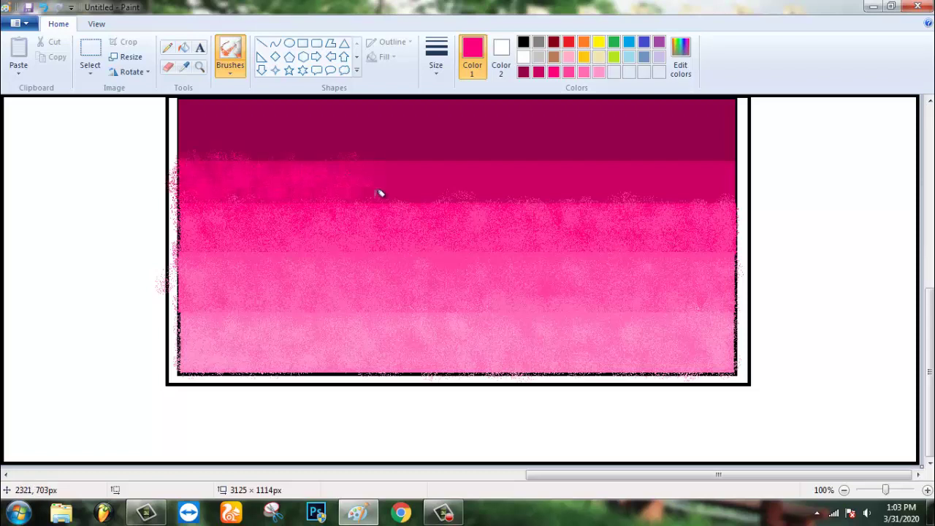
{"action": "mouse_move", "coordinate": [468, 198]}
{"action": "left_mouse_down"}
{"action": "mouse_move", "coordinate": [473, 169]}
{"action": "mouse_move", "coordinate": [529, 180]}
{"action": "left_mouse_up"}
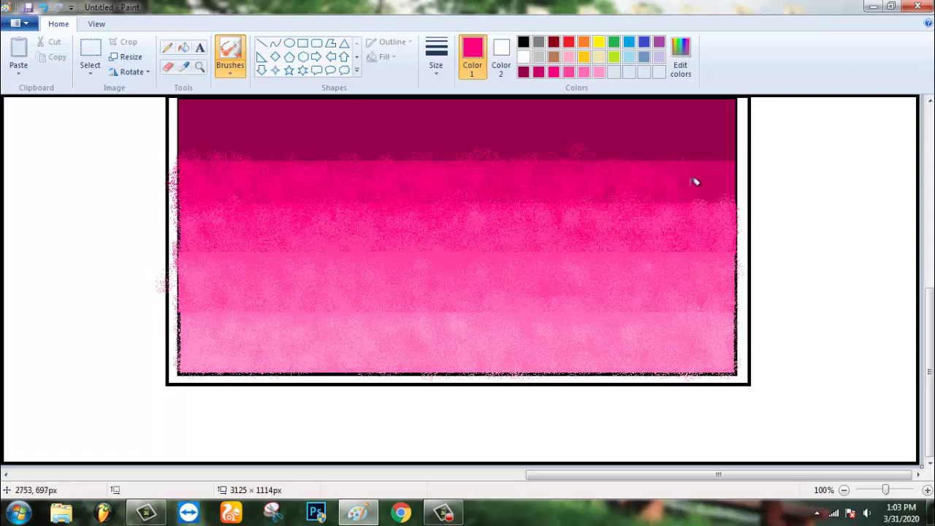
- Airbrush the top band with the second darkest pink, and scatter specks of it over the lower bands
{"action": "left_click", "coordinate": [539, 72]}
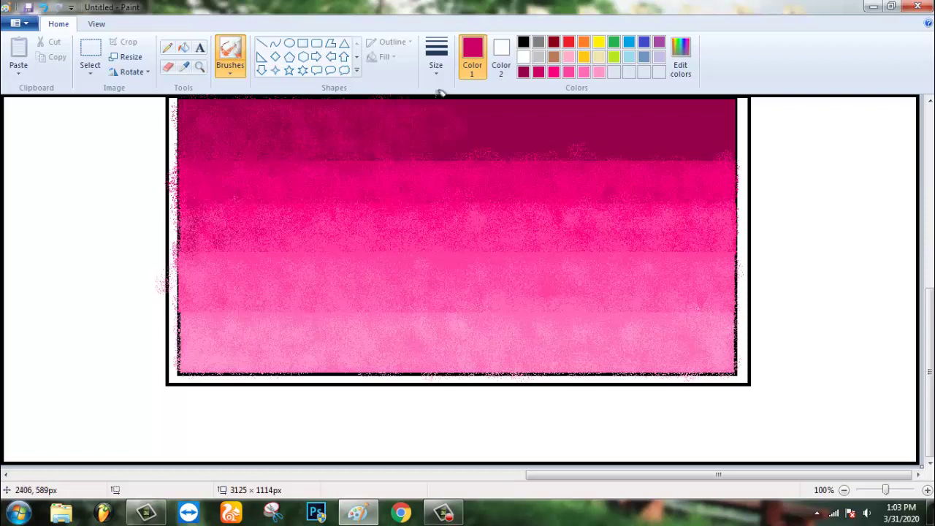
{"action": "mouse_move", "coordinate": [738, 119]}
{"action": "left_mouse_down"}
{"action": "mouse_move", "coordinate": [739, 149]}
{"action": "mouse_move", "coordinate": [672, 144]}
{"action": "left_mouse_up"}
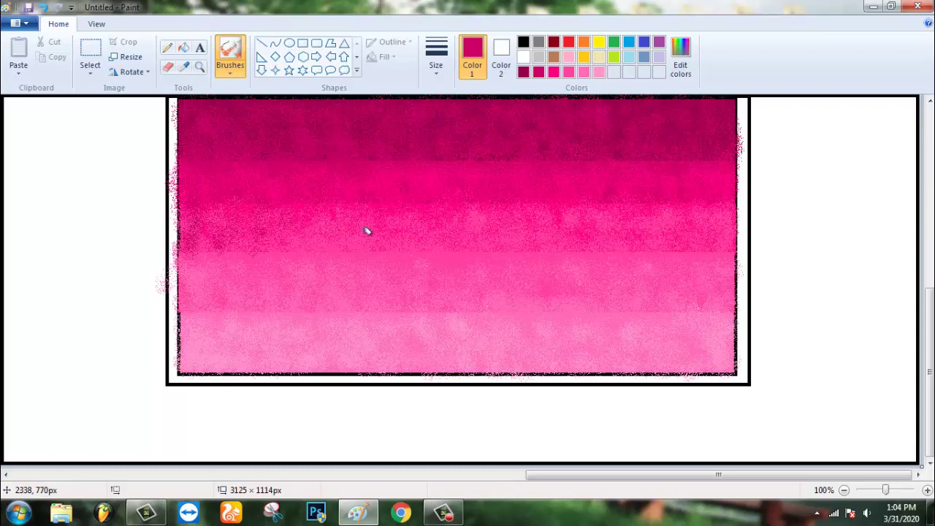
{"action": "mouse_move", "coordinate": [367, 230]}
{"action": "left_mouse_down"}
{"action": "mouse_move", "coordinate": [645, 201]}
{"action": "mouse_move", "coordinate": [417, 263]}
{"action": "mouse_move", "coordinate": [208, 263]}
{"action": "mouse_move", "coordinate": [511, 276]}
{"action": "mouse_move", "coordinate": [741, 365]}
{"action": "mouse_move", "coordinate": [247, 319]}
{"action": "mouse_move", "coordinate": [285, 343]}
{"action": "left_mouse_up"}
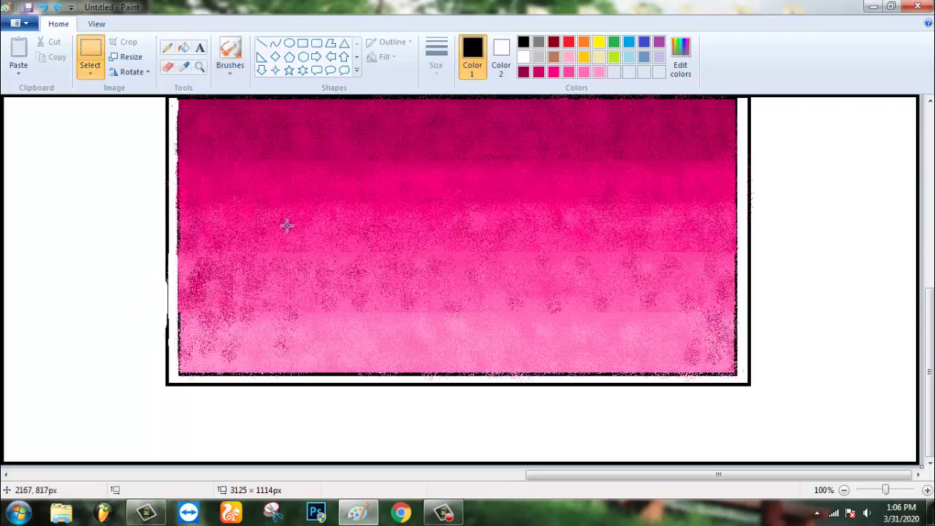
- Redraw the black rectangles around the pink sky and fill the gap between them with black to form a thick frame
{"action": "left_click", "coordinate": [316, 43]}
{"action": "left_click_drag", "start_coordinate": [177, 100], "coordinate": [735, 376]}
{"action": "left_click_drag", "start_coordinate": [177, 100], "coordinate": [749, 380]}
{"action": "left_click", "coordinate": [183, 47]}
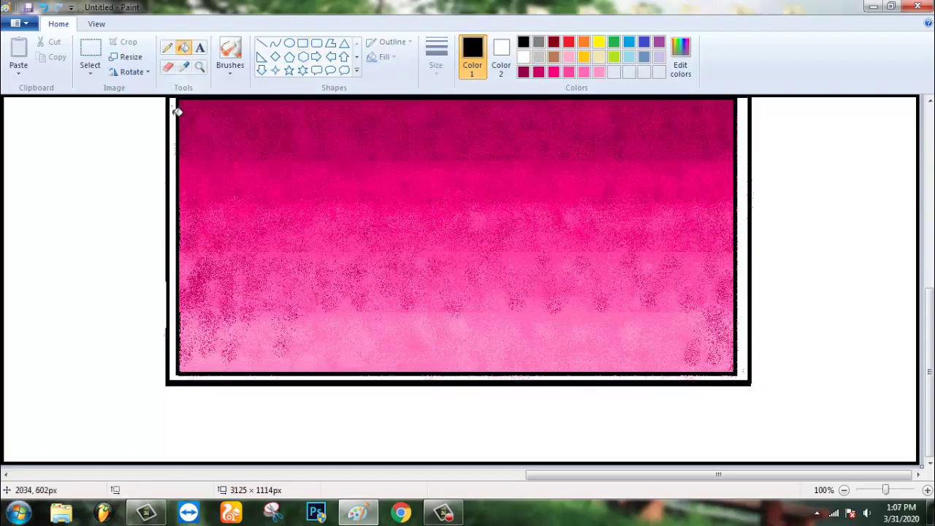
{"action": "left_click", "coordinate": [176, 110]}
- Set the eraser's background color to black and cover the stray pink specks along the frame's bottom edge
{"action": "left_click", "coordinate": [167, 66]}
{"action": "left_click", "coordinate": [524, 57]}
{"action": "left_click", "coordinate": [501, 58]}
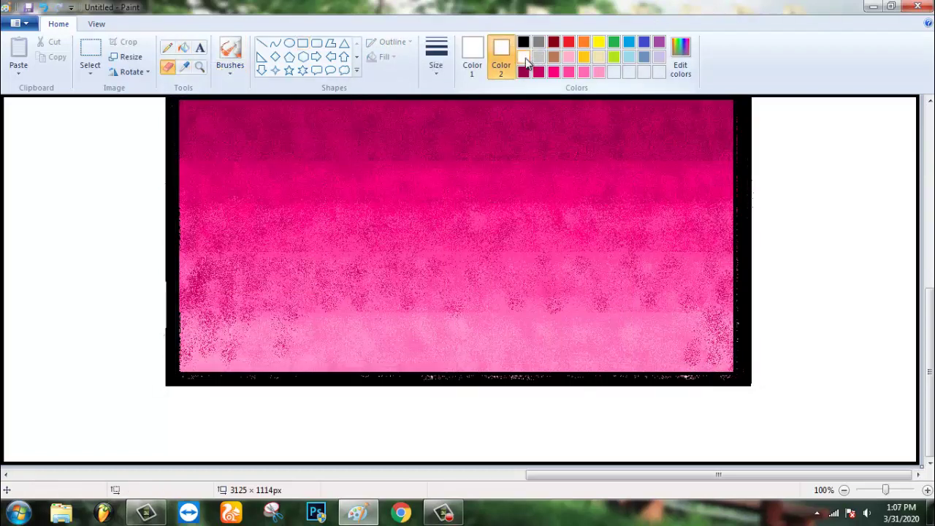
{"action": "left_click", "coordinate": [524, 41]}
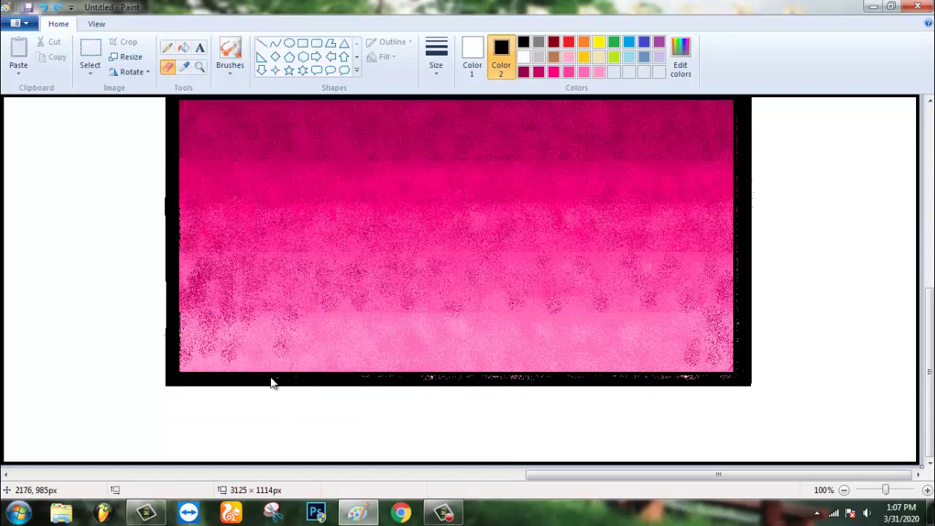
{"action": "left_click_drag", "start_coordinate": [491, 385], "coordinate": [714, 382]}
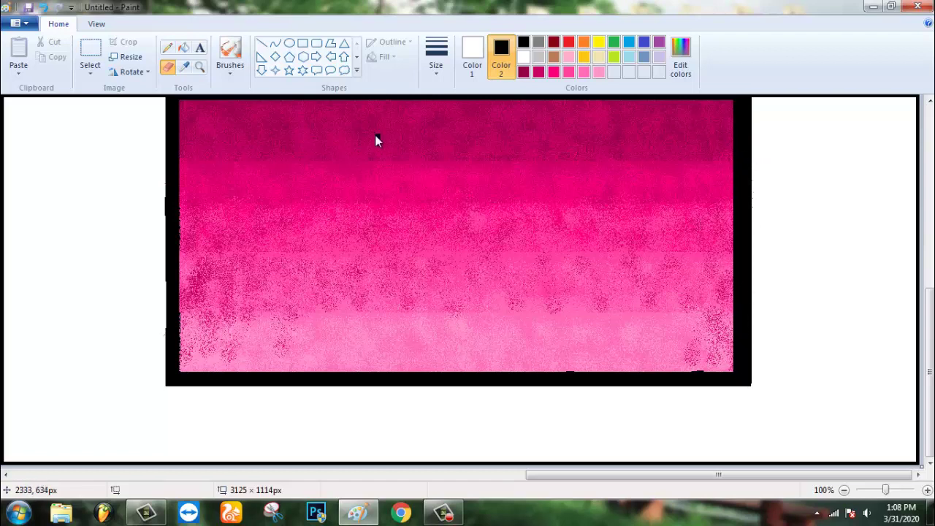
- Reset Color 2 to white and Color 1 to black, and draw a black rectangle over the frame to clean its inner edges
{"action": "left_click", "coordinate": [523, 57]}
{"action": "left_click", "coordinate": [472, 55]}
{"action": "left_click", "coordinate": [523, 42]}
{"action": "left_click", "coordinate": [302, 42]}
{"action": "mouse_move", "coordinate": [175, 98]}
{"action": "left_mouse_down"}
{"action": "mouse_move", "coordinate": [201, 151]}
{"action": "mouse_move", "coordinate": [543, 375]}
{"action": "mouse_move", "coordinate": [740, 379]}
{"action": "left_mouse_up"}
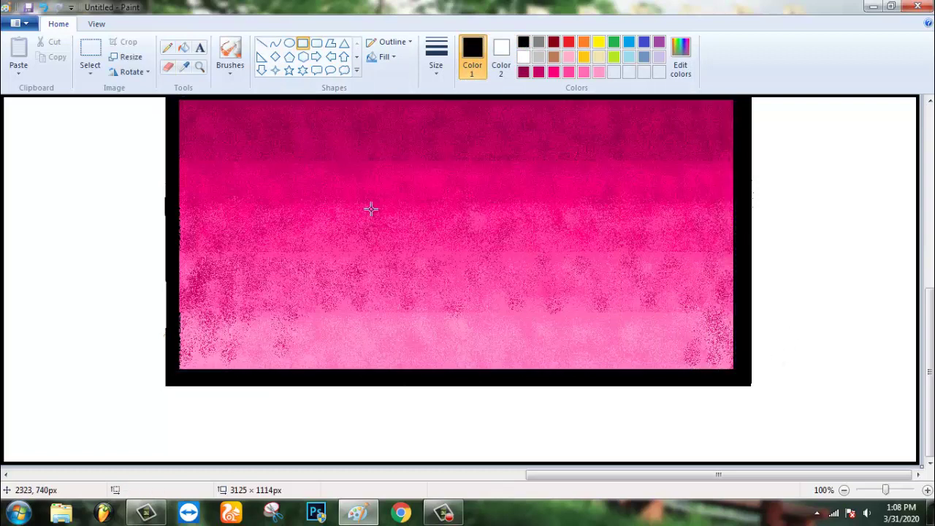
- Draw a white ellipse with solid-color outline and fill as the moon in the upper left of the sky
{"action": "left_click", "coordinate": [524, 57]}
{"action": "left_click", "coordinate": [289, 43]}
{"action": "left_click", "coordinate": [392, 42]}
{"action": "left_click", "coordinate": [397, 73]}
{"action": "left_click", "coordinate": [384, 56]}
{"action": "left_click", "coordinate": [405, 91]}
{"action": "left_click_drag", "start_coordinate": [271, 124], "coordinate": [330, 188]}
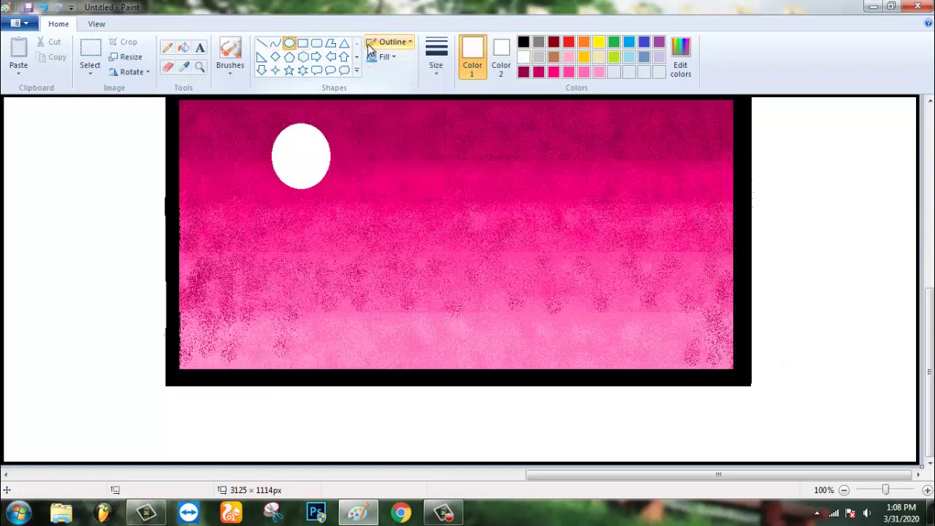
- Paint a black tree trunk leaning in from the frame's right edge, with its main branches spreading toward the moon
{"action": "left_click", "coordinate": [523, 42]}
{"action": "left_click", "coordinate": [230, 66]}
{"action": "left_click", "coordinate": [253, 134]}
{"action": "left_click", "coordinate": [436, 59]}
{"action": "left_click", "coordinate": [502, 120]}
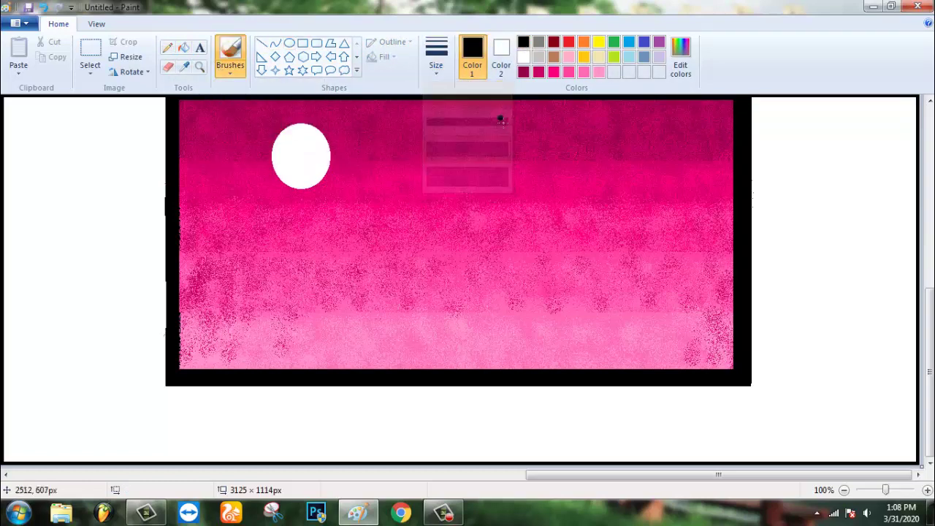
{"action": "left_click_drag", "start_coordinate": [553, 140], "coordinate": [730, 282]}
{"action": "mouse_move", "coordinate": [576, 110]}
{"action": "left_mouse_down"}
{"action": "mouse_move", "coordinate": [709, 219]}
{"action": "mouse_move", "coordinate": [734, 256]}
{"action": "left_mouse_up"}
{"action": "mouse_move", "coordinate": [456, 130]}
{"action": "left_mouse_down"}
{"action": "mouse_move", "coordinate": [530, 173]}
{"action": "mouse_move", "coordinate": [685, 228]}
{"action": "left_mouse_up"}
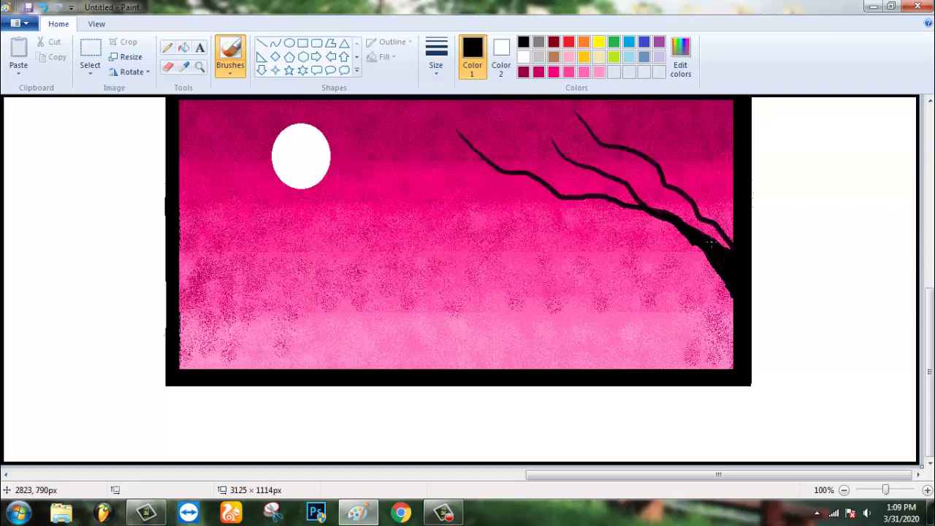
{"action": "left_click_drag", "start_coordinate": [621, 108], "coordinate": [697, 215]}
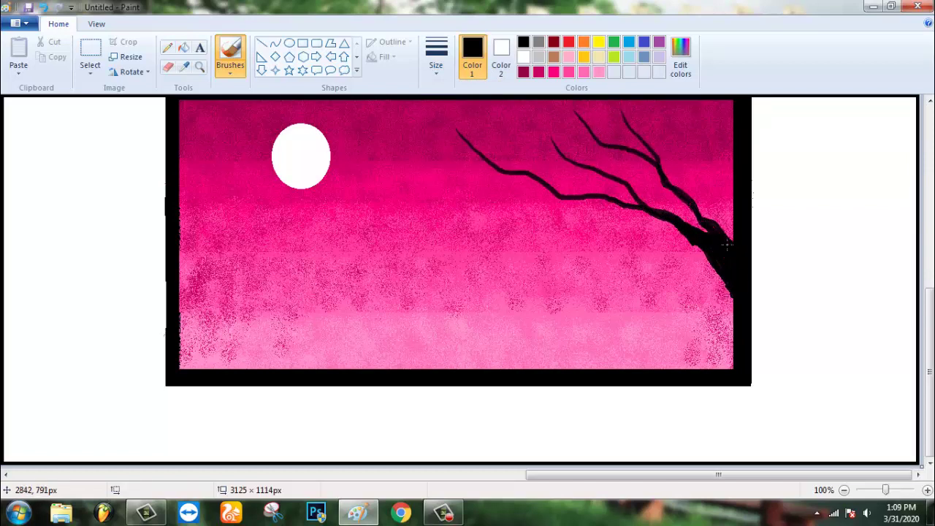
- Paint thinner black side branches and twigs growing upward from the main branches
{"action": "left_click_drag", "start_coordinate": [575, 181], "coordinate": [525, 134]}
{"action": "left_click_drag", "start_coordinate": [606, 175], "coordinate": [528, 114]}
{"action": "left_click_drag", "start_coordinate": [600, 110], "coordinate": [635, 153]}
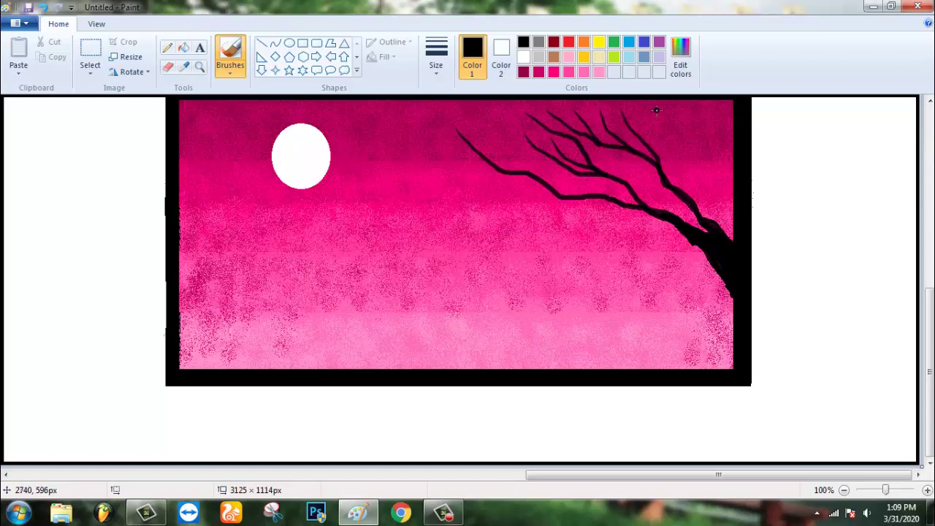
{"action": "left_click_drag", "start_coordinate": [500, 168], "coordinate": [435, 159]}
{"action": "mouse_move", "coordinate": [439, 130]}
{"action": "left_mouse_down"}
{"action": "mouse_move", "coordinate": [474, 119]}
{"action": "mouse_move", "coordinate": [484, 165]}
{"action": "left_mouse_up"}
{"action": "mouse_move", "coordinate": [478, 114]}
{"action": "left_mouse_down"}
{"action": "mouse_move", "coordinate": [494, 162]}
{"action": "mouse_move", "coordinate": [459, 112]}
{"action": "left_mouse_up"}
{"action": "left_click_drag", "start_coordinate": [507, 109], "coordinate": [524, 157]}
{"action": "left_click_drag", "start_coordinate": [636, 102], "coordinate": [650, 153]}
{"action": "left_click_drag", "start_coordinate": [687, 121], "coordinate": [705, 218]}
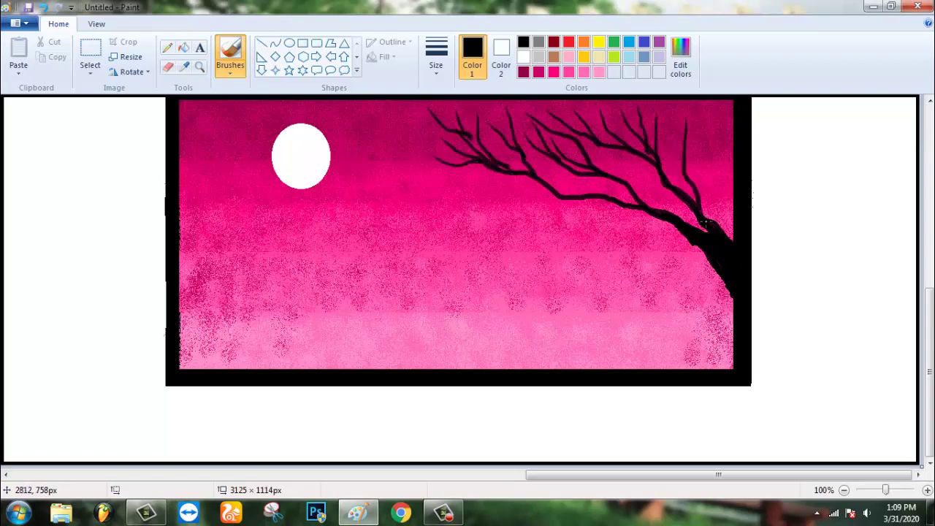
- Paint black branches and crossing twigs rising from the trunk beside the frame's right edge
{"action": "left_click_drag", "start_coordinate": [703, 138], "coordinate": [729, 237]}
{"action": "left_click_drag", "start_coordinate": [732, 135], "coordinate": [715, 196]}
{"action": "left_click_drag", "start_coordinate": [685, 103], "coordinate": [723, 150]}
{"action": "mouse_move", "coordinate": [706, 143]}
{"action": "left_mouse_down"}
{"action": "mouse_move", "coordinate": [693, 113]}
{"action": "mouse_move", "coordinate": [728, 100]}
{"action": "left_mouse_up"}
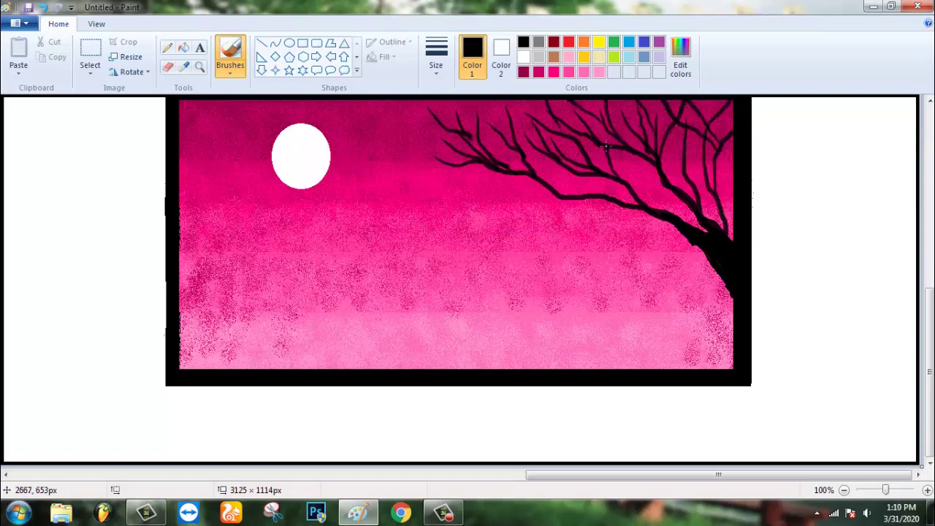
- Fill the gaps in the middle of the tree's crown with more black twigs reaching the frame's top edge
{"action": "left_click_drag", "start_coordinate": [606, 147], "coordinate": [561, 126]}
{"action": "mouse_move", "coordinate": [564, 99]}
{"action": "left_mouse_down"}
{"action": "mouse_move", "coordinate": [499, 130]}
{"action": "mouse_move", "coordinate": [450, 100]}
{"action": "left_mouse_up"}
{"action": "left_click_drag", "start_coordinate": [540, 196], "coordinate": [565, 158]}
{"action": "left_click_drag", "start_coordinate": [627, 181], "coordinate": [617, 137]}
{"action": "left_click_drag", "start_coordinate": [673, 213], "coordinate": [635, 152]}
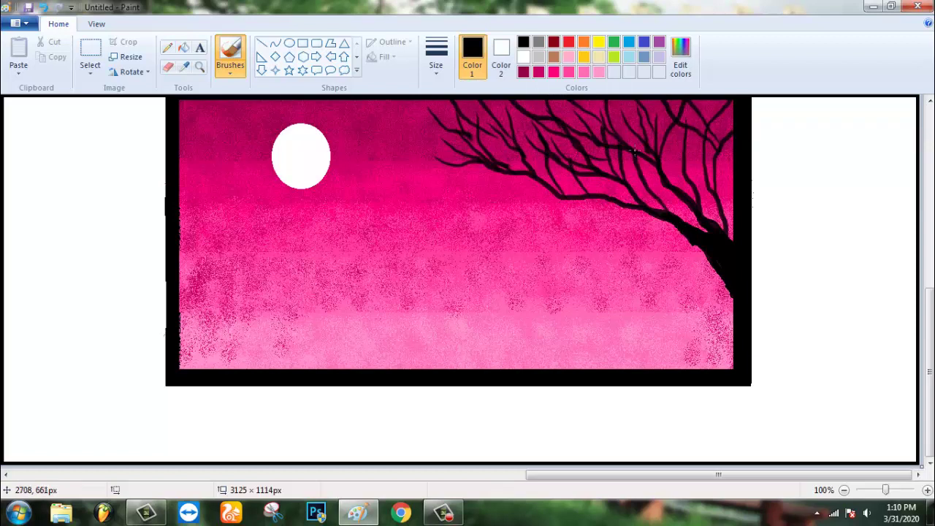
- Paint short black twigs drooping below the longest lower branch
{"action": "mouse_move", "coordinate": [555, 185]}
{"action": "left_mouse_down"}
{"action": "mouse_move", "coordinate": [493, 195]}
{"action": "mouse_move", "coordinate": [487, 211]}
{"action": "left_mouse_up"}
{"action": "left_click_drag", "start_coordinate": [592, 200], "coordinate": [540, 220]}
{"action": "left_click_drag", "start_coordinate": [635, 209], "coordinate": [577, 233]}
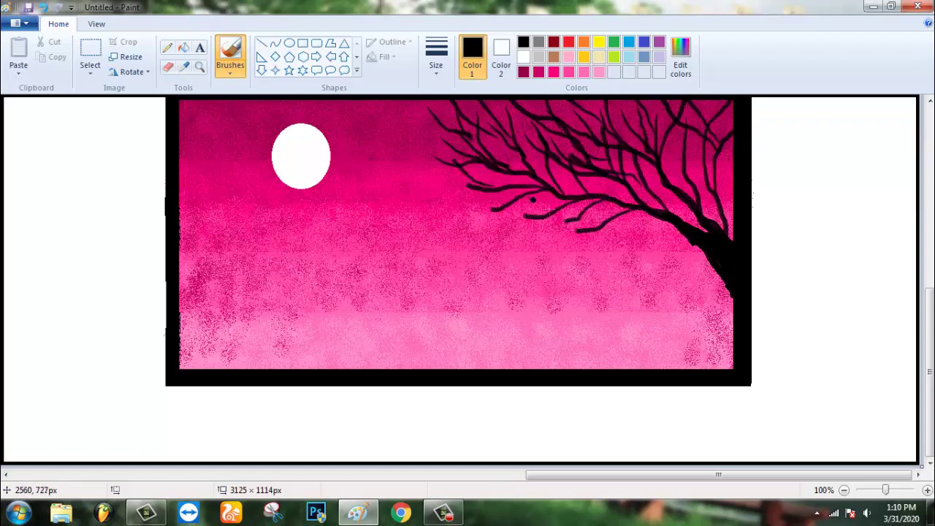
- Extend the tree crown with more black twigs at its far left tip and along the lower branches
{"action": "left_click_drag", "start_coordinate": [533, 199], "coordinate": [646, 204]}
{"action": "left_click_drag", "start_coordinate": [482, 159], "coordinate": [428, 135]}
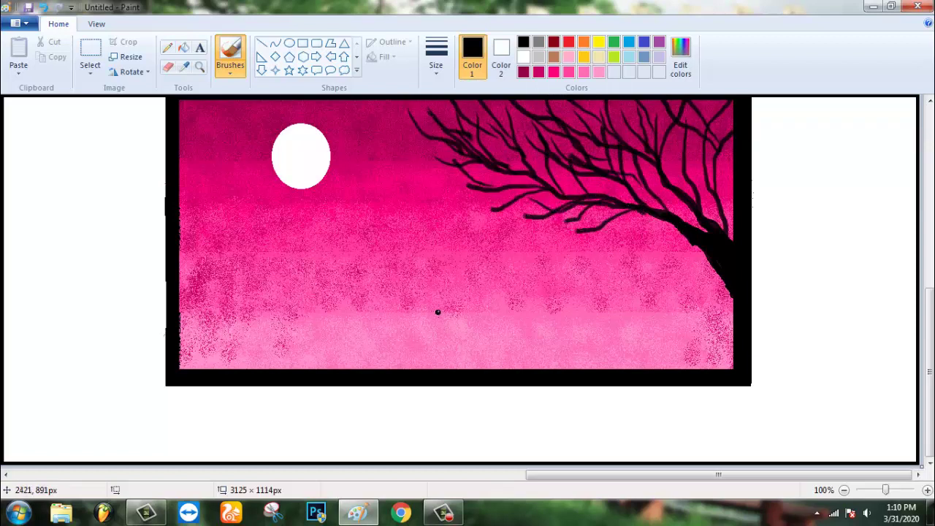
- Paint a solid black seated body with folded legs on the frame's lower edge, below the tree's branches
{"action": "left_click_drag", "start_coordinate": [499, 293], "coordinate": [501, 296]}
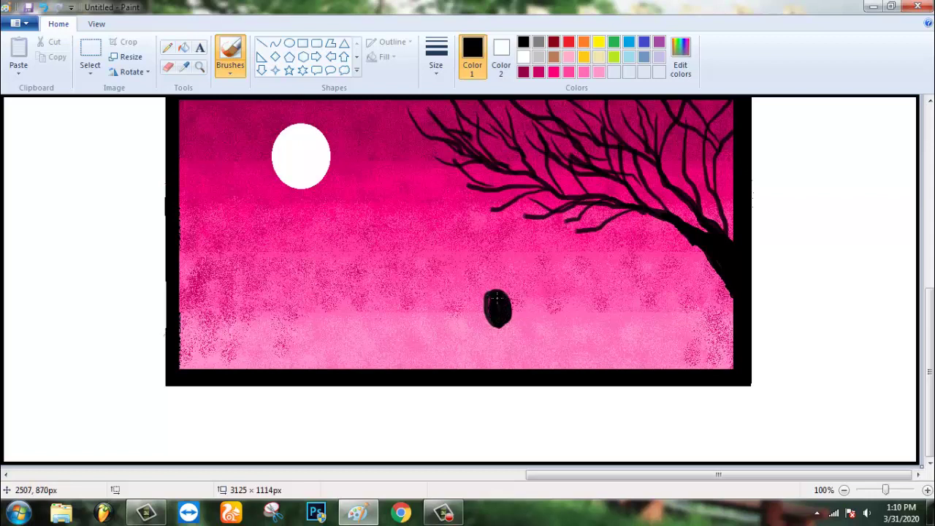
{"action": "key", "text": "ctrl+z"}
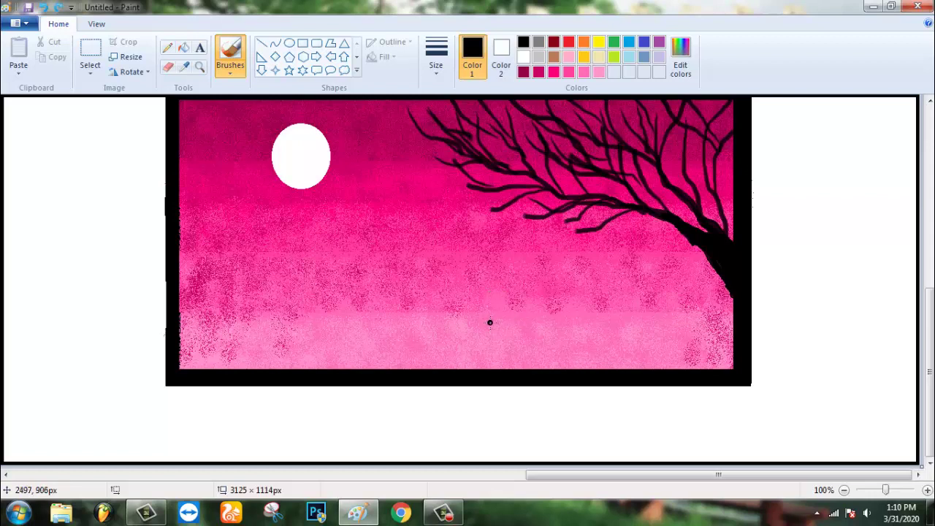
{"action": "mouse_move", "coordinate": [496, 356]}
{"action": "left_mouse_down"}
{"action": "mouse_move", "coordinate": [512, 362]}
{"action": "mouse_move", "coordinate": [515, 351]}
{"action": "mouse_move", "coordinate": [523, 373]}
{"action": "left_mouse_up"}
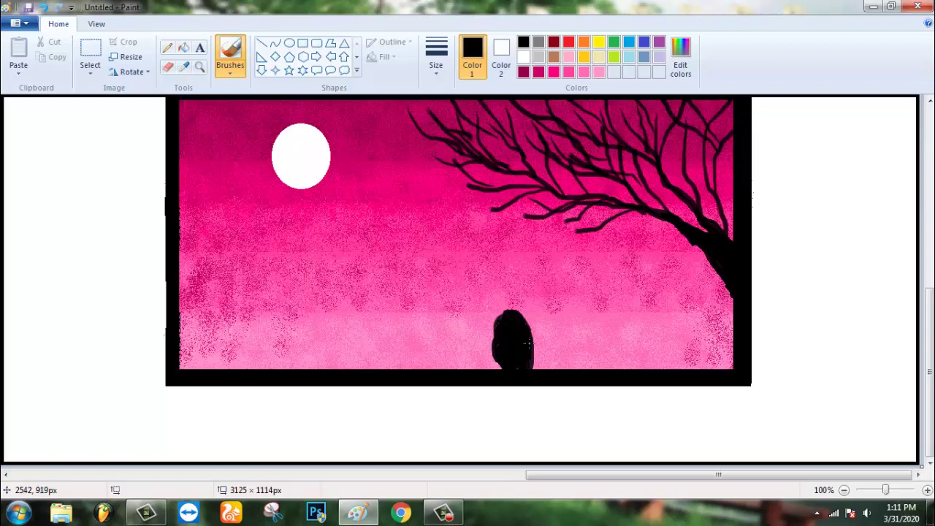
{"action": "mouse_move", "coordinate": [527, 363]}
{"action": "left_mouse_down"}
{"action": "mouse_move", "coordinate": [548, 354]}
{"action": "mouse_move", "coordinate": [531, 359]}
{"action": "left_mouse_up"}
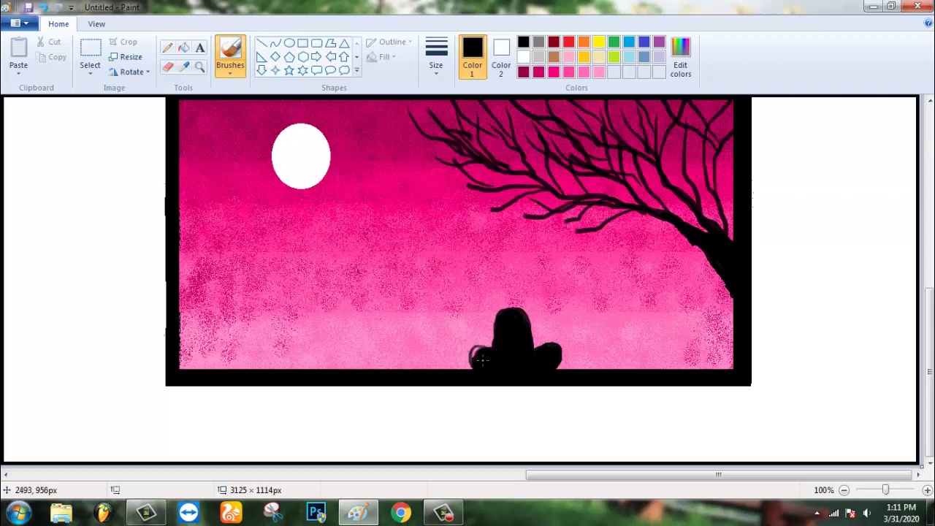
- Draw a black head with a topknot and neck on the seated body using a thicker Pencil line
{"action": "left_click", "coordinate": [167, 48]}
{"action": "left_click", "coordinate": [436, 55]}
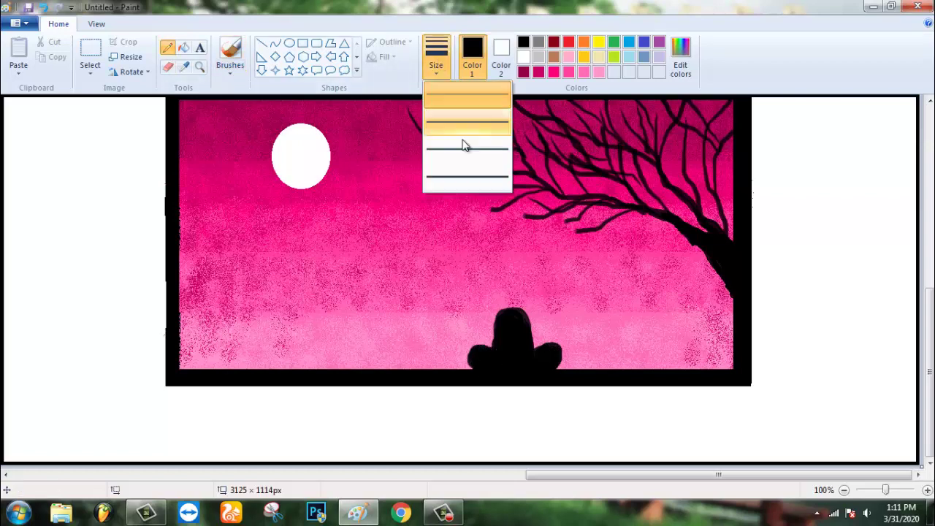
{"action": "left_click", "coordinate": [463, 144]}
{"action": "mouse_move", "coordinate": [504, 296]}
{"action": "left_mouse_down"}
{"action": "mouse_move", "coordinate": [520, 285]}
{"action": "mouse_move", "coordinate": [514, 281]}
{"action": "left_mouse_up"}
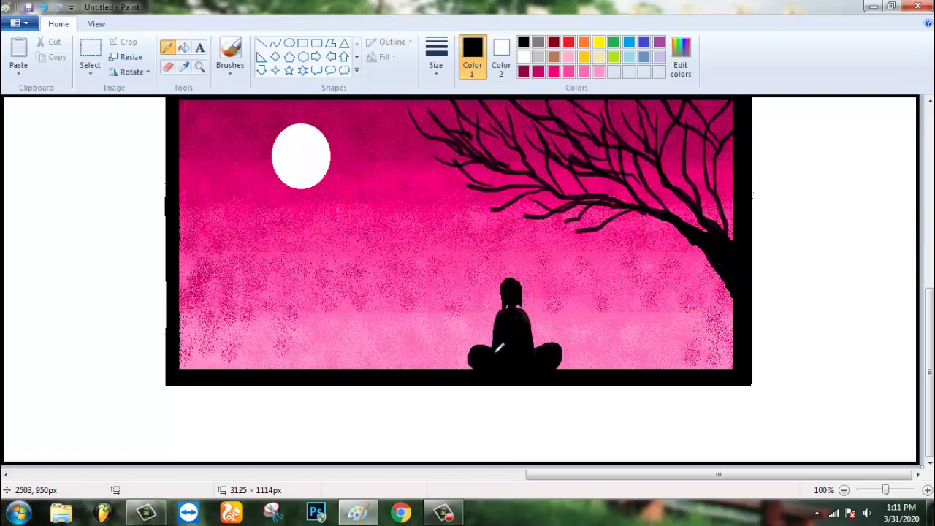
- Draw a smaller black seated figure left of the large one, with a filled oval head, folded legs and side hair strands
{"action": "mouse_move", "coordinate": [342, 366]}
{"action": "left_mouse_down"}
{"action": "mouse_move", "coordinate": [361, 364]}
{"action": "mouse_move", "coordinate": [351, 369]}
{"action": "left_mouse_up"}
{"action": "left_click", "coordinate": [289, 43]}
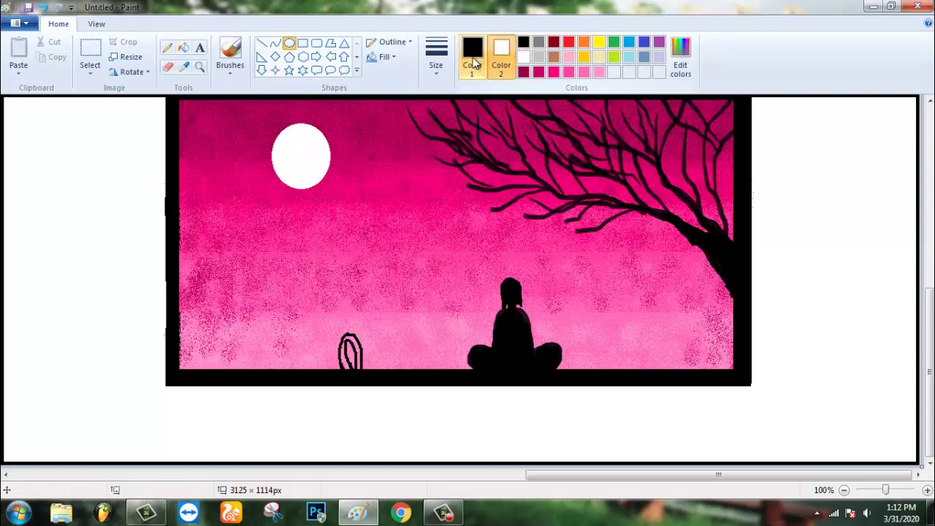
{"action": "right_click", "coordinate": [523, 42]}
{"action": "left_click_drag", "start_coordinate": [341, 316], "coordinate": [358, 335]}
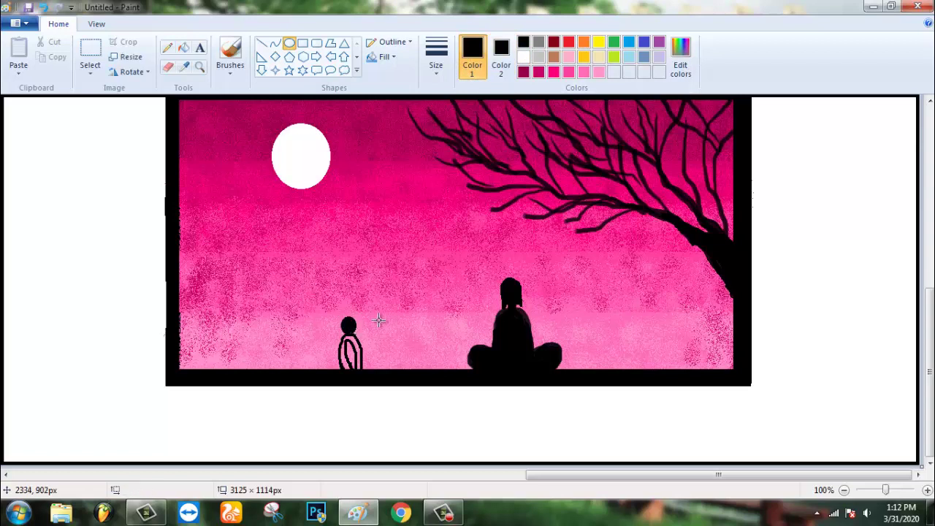
{"action": "mouse_move", "coordinate": [361, 369]}
{"action": "left_mouse_down"}
{"action": "mouse_move", "coordinate": [344, 335]}
{"action": "mouse_move", "coordinate": [351, 365]}
{"action": "mouse_move", "coordinate": [361, 365]}
{"action": "mouse_move", "coordinate": [343, 352]}
{"action": "mouse_move", "coordinate": [343, 344]}
{"action": "mouse_move", "coordinate": [359, 366]}
{"action": "left_mouse_up"}
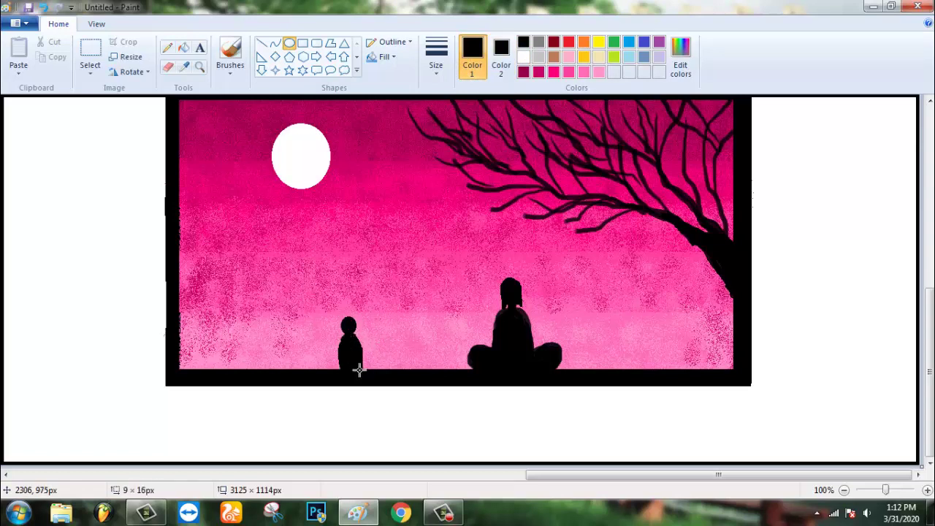
{"action": "left_click", "coordinate": [167, 47]}
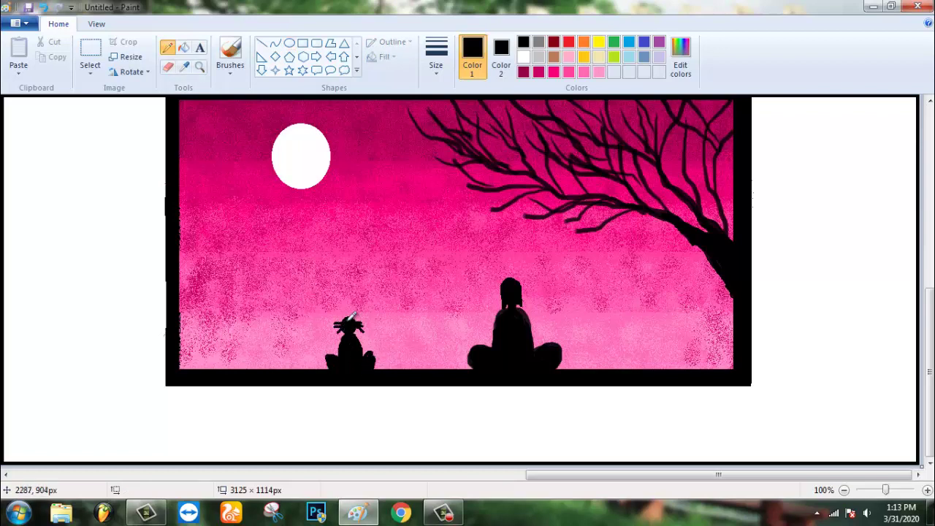
- Copy the small seated figure three times along the frame's lower edge: one same-sized, one enlarged at far left, one shrunk beyond the large figure
{"action": "left_click", "coordinate": [89, 54]}
{"action": "left_click_drag", "start_coordinate": [314, 311], "coordinate": [382, 370]}
{"action": "key", "text": "ctrl+v"}
{"action": "left_click_drag", "start_coordinate": [44, 124], "coordinate": [428, 339]}
{"action": "key", "text": "ctrl+v"}
{"action": "left_click_drag", "start_coordinate": [39, 127], "coordinate": [319, 335]}
{"action": "left_click", "coordinate": [390, 305]}
{"action": "key", "text": "ctrl+v"}
{"action": "left_click_drag", "start_coordinate": [40, 127], "coordinate": [597, 356]}
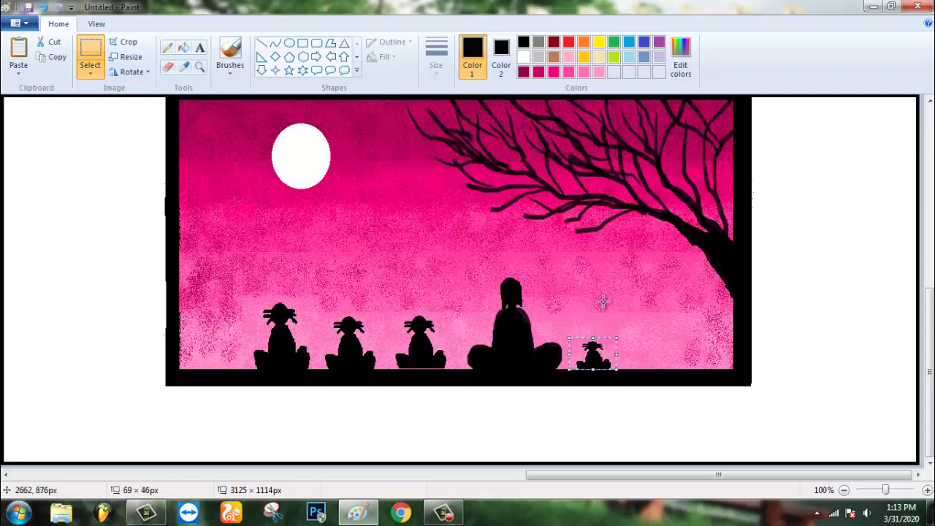
- Dot small white stars across the pink sky and between the tree branches with the Pencil
{"action": "left_click", "coordinate": [167, 48]}
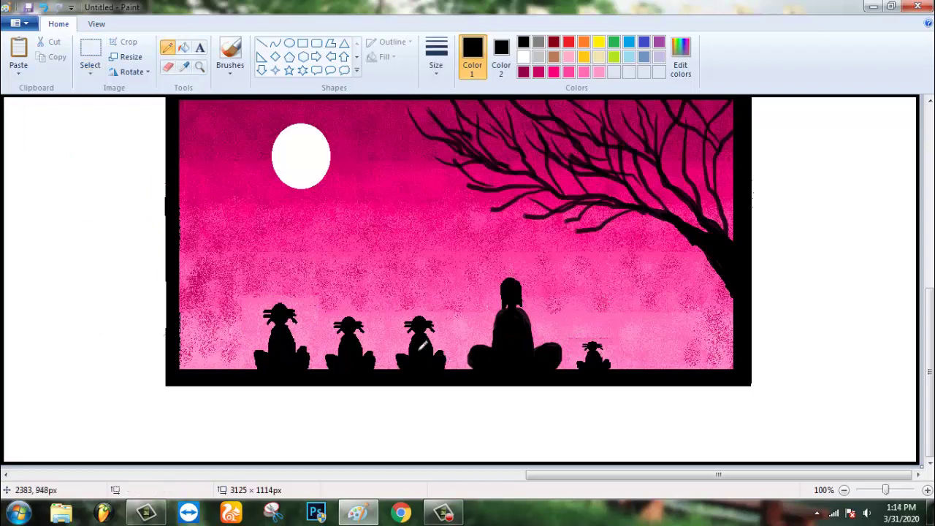
{"action": "right_click", "coordinate": [523, 57]}
{"action": "left_click", "coordinate": [523, 57]}
{"action": "left_click", "coordinate": [440, 179]}
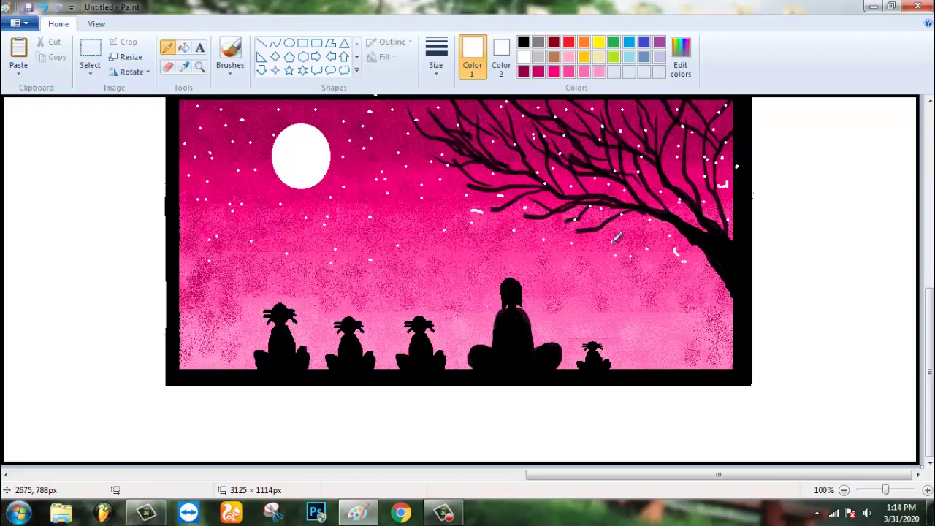
{"action": "left_click", "coordinate": [436, 59]}
{"action": "left_click", "coordinate": [432, 147]}
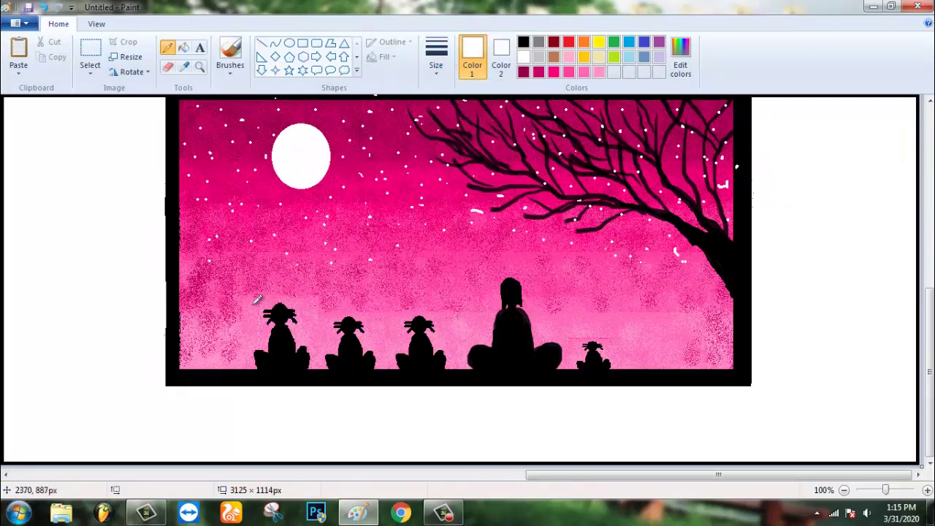
- Fill the white area around the frame with light grey, and refill it with a custom darker grey
{"action": "left_click", "coordinate": [539, 56]}
{"action": "left_click", "coordinate": [183, 46]}
{"action": "left_click", "coordinate": [146, 187]}
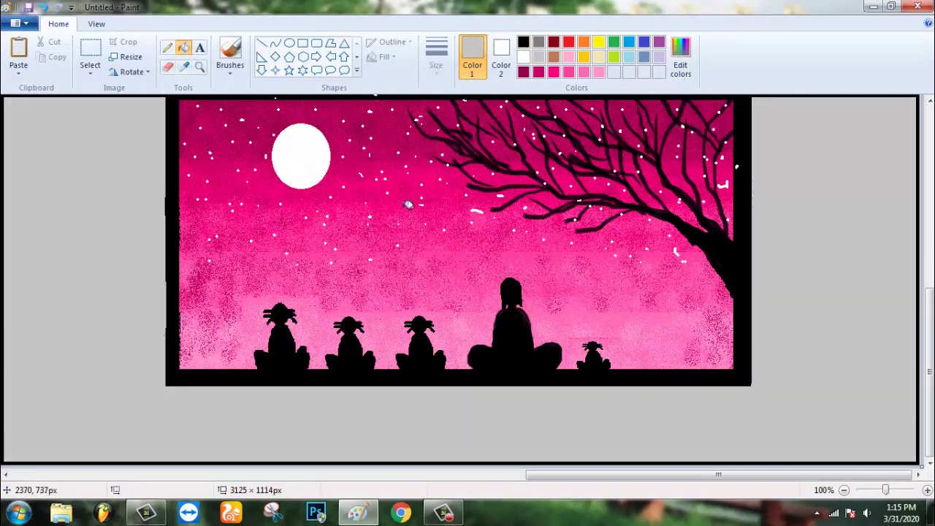
{"action": "left_click", "coordinate": [680, 57]}
{"action": "left_click", "coordinate": [622, 227]}
{"action": "left_click", "coordinate": [340, 348]}
{"action": "left_click", "coordinate": [163, 290]}
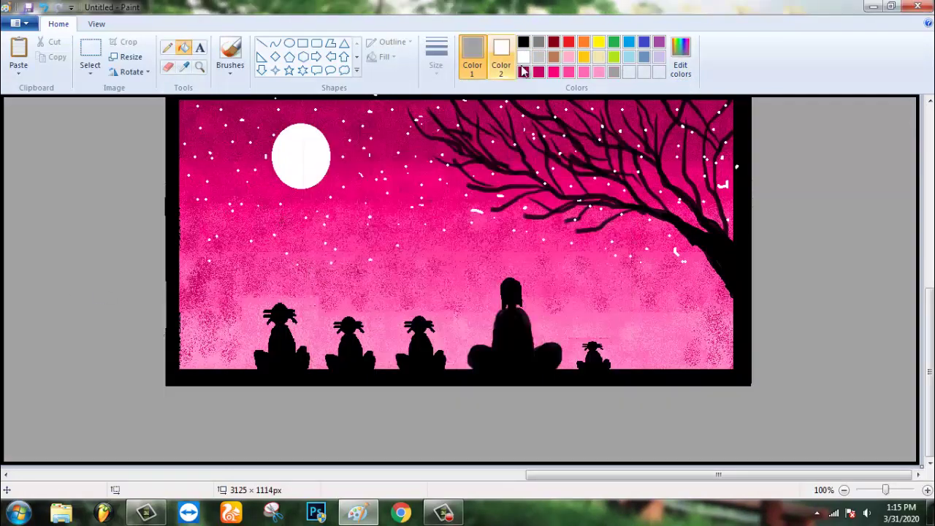
- Draw three black horizontal lines across the full width of the grey wall below the frame
{"action": "left_click", "coordinate": [523, 42]}
{"action": "left_click", "coordinate": [262, 42]}
{"action": "left_click", "coordinate": [436, 58]}
{"action": "left_click", "coordinate": [446, 137]}
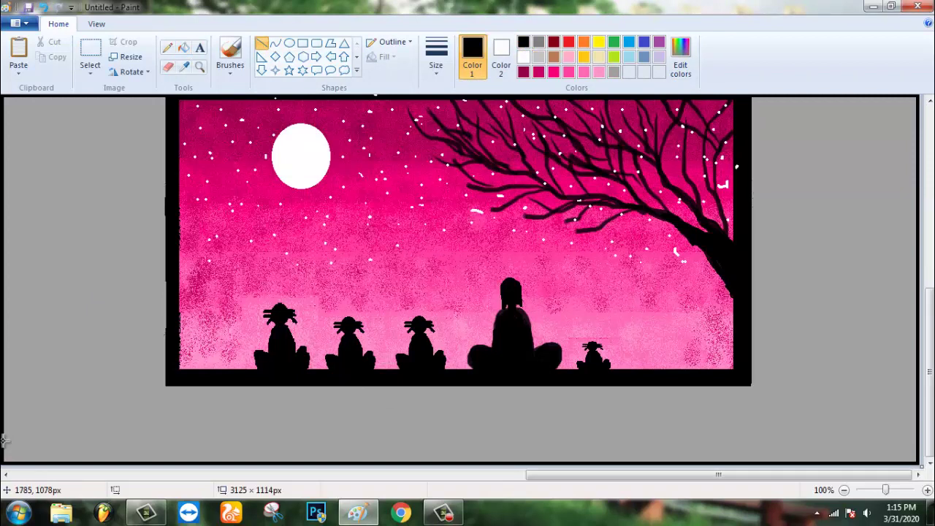
{"action": "left_click_drag", "start_coordinate": [3, 440], "coordinate": [916, 439]}
{"action": "left_click_drag", "start_coordinate": [4, 416], "coordinate": [918, 414]}
{"action": "left_click_drag", "start_coordinate": [4, 391], "coordinate": [922, 391]}
- Draw two black horizontal lines on each side of the frame's lower part, reaching the wall's outer edges
{"action": "left_click_drag", "start_coordinate": [4, 364], "coordinate": [177, 364]}
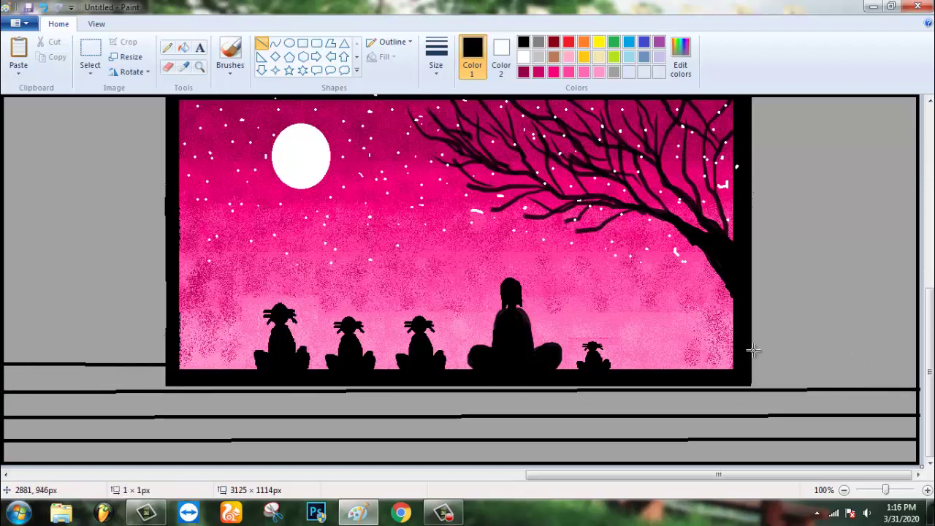
{"action": "left_click_drag", "start_coordinate": [753, 351], "coordinate": [922, 352]}
{"action": "left_click_drag", "start_coordinate": [864, 350], "coordinate": [862, 362]}
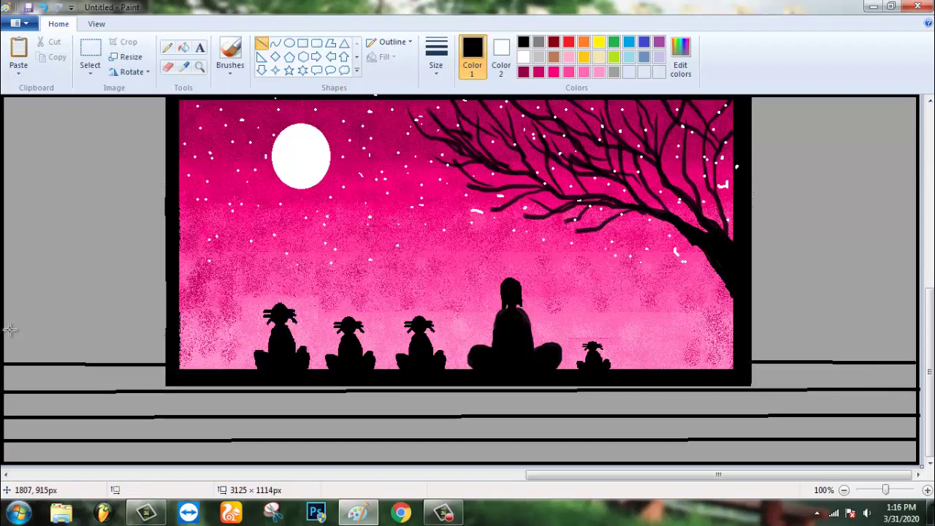
{"action": "left_click_drag", "start_coordinate": [9, 330], "coordinate": [173, 334]}
{"action": "left_click_drag", "start_coordinate": [752, 332], "coordinate": [918, 330]}
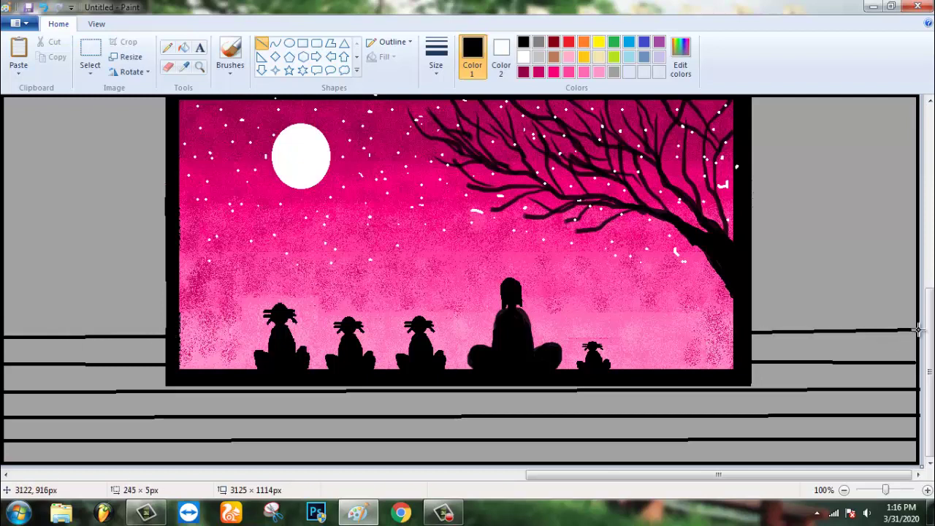
- Draw seven more evenly spaced black horizontal lines up the grey wall to the right of the frame
{"action": "left_click_drag", "start_coordinate": [753, 307], "coordinate": [925, 305]}
{"action": "left_click_drag", "start_coordinate": [752, 278], "coordinate": [928, 277]}
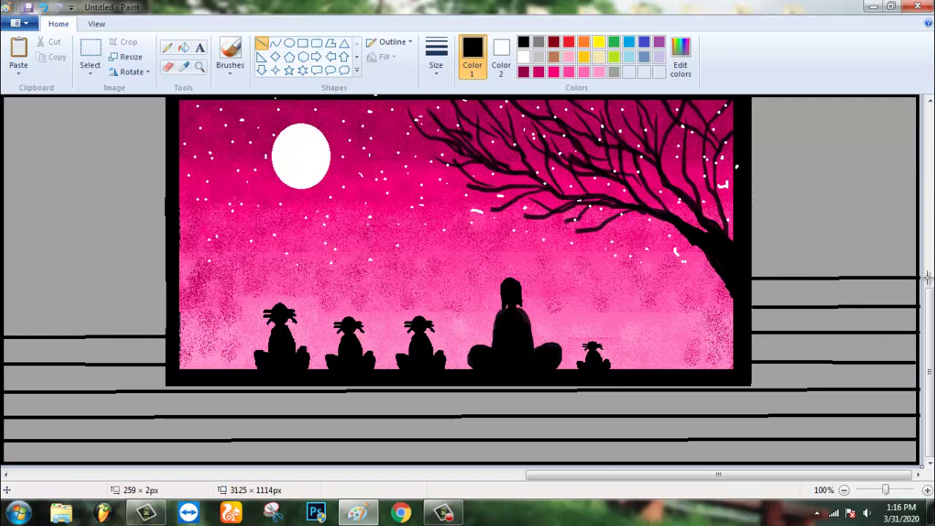
{"action": "left_click_drag", "start_coordinate": [754, 250], "coordinate": [925, 250]}
{"action": "left_click_drag", "start_coordinate": [753, 221], "coordinate": [928, 222]}
{"action": "left_click_drag", "start_coordinate": [753, 189], "coordinate": [928, 189]}
{"action": "left_click_drag", "start_coordinate": [753, 157], "coordinate": [929, 158]}
{"action": "left_click_drag", "start_coordinate": [752, 130], "coordinate": [931, 129]}
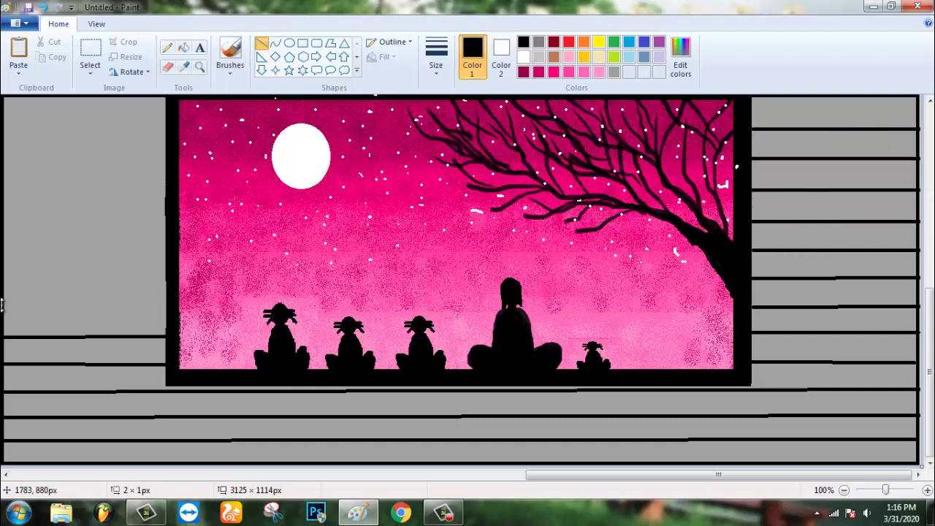
- Draw eight more evenly spaced black horizontal lines up the grey wall to the left of the frame
{"action": "left_click_drag", "start_coordinate": [1, 309], "coordinate": [170, 310]}
{"action": "left_click_drag", "start_coordinate": [2, 284], "coordinate": [171, 283]}
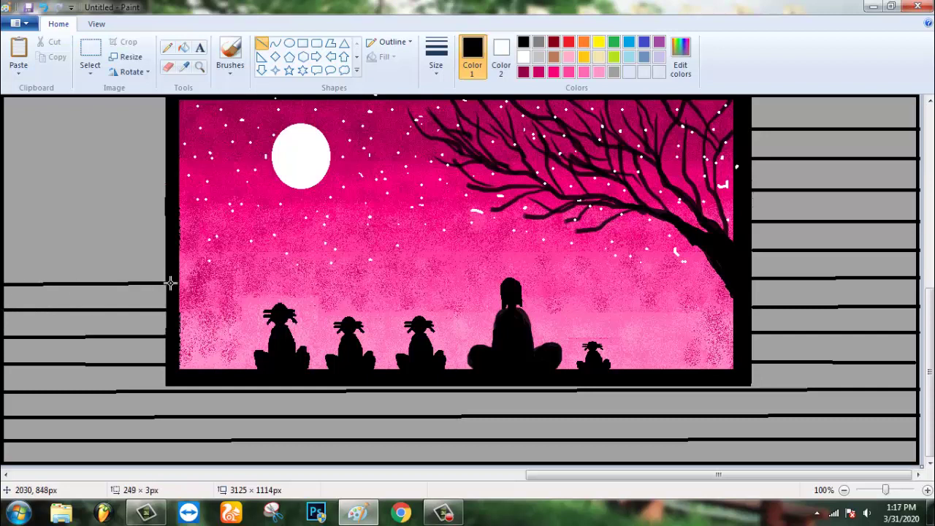
{"action": "left_click_drag", "start_coordinate": [1, 258], "coordinate": [167, 258]}
{"action": "left_click_drag", "start_coordinate": [2, 231], "coordinate": [169, 231]}
{"action": "left_click_drag", "start_coordinate": [1, 205], "coordinate": [169, 205]}
{"action": "left_click_drag", "start_coordinate": [1, 178], "coordinate": [170, 178]}
{"action": "left_click_drag", "start_coordinate": [1, 150], "coordinate": [170, 150]}
{"action": "left_click_drag", "start_coordinate": [2, 125], "coordinate": [170, 124]}
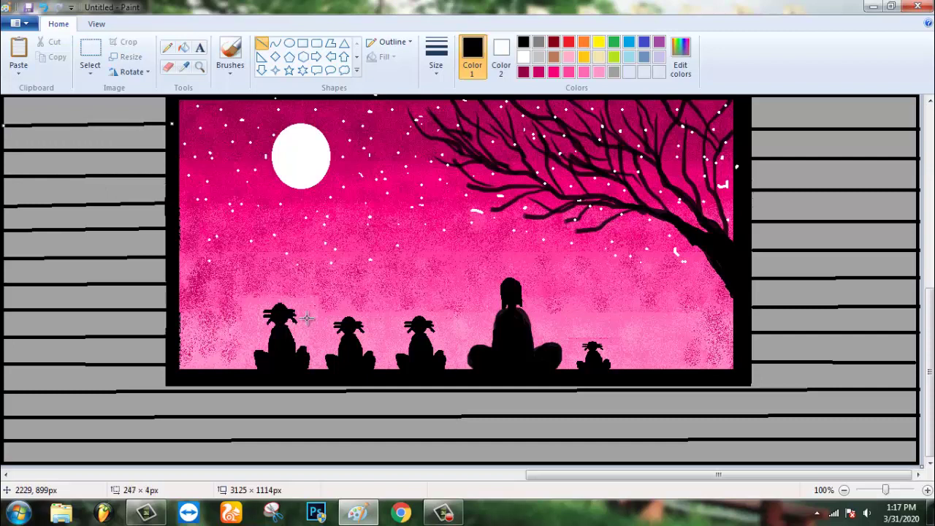
- Draw vertical brick joints in the first and third rows below the frame, from the middle to the right end
{"action": "left_click_drag", "start_coordinate": [474, 392], "coordinate": [474, 465]}
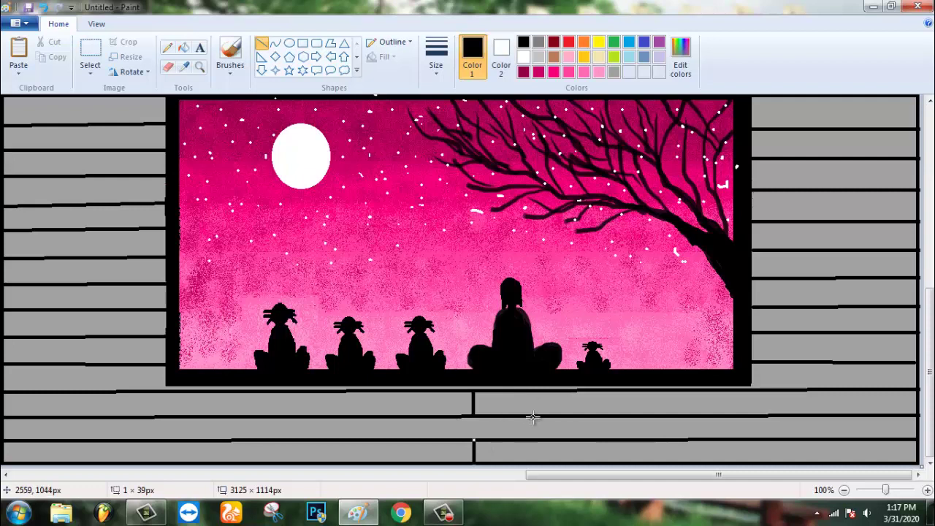
{"action": "mouse_move", "coordinate": [534, 414]}
{"action": "left_mouse_down"}
{"action": "mouse_move", "coordinate": [535, 439]}
{"action": "mouse_move", "coordinate": [516, 439]}
{"action": "left_mouse_up"}
{"action": "key", "text": "ctrl+z"}
{"action": "left_click_drag", "start_coordinate": [542, 392], "coordinate": [544, 466]}
{"action": "left_click_drag", "start_coordinate": [598, 392], "coordinate": [609, 466]}
{"action": "key", "text": "ctrl+z"}
{"action": "left_click_drag", "start_coordinate": [670, 392], "coordinate": [673, 462]}
{"action": "left_click_drag", "start_coordinate": [746, 392], "coordinate": [749, 461]}
{"action": "left_click_drag", "start_coordinate": [810, 389], "coordinate": [816, 462]}
{"action": "left_click_drag", "start_coordinate": [875, 390], "coordinate": [882, 465]}
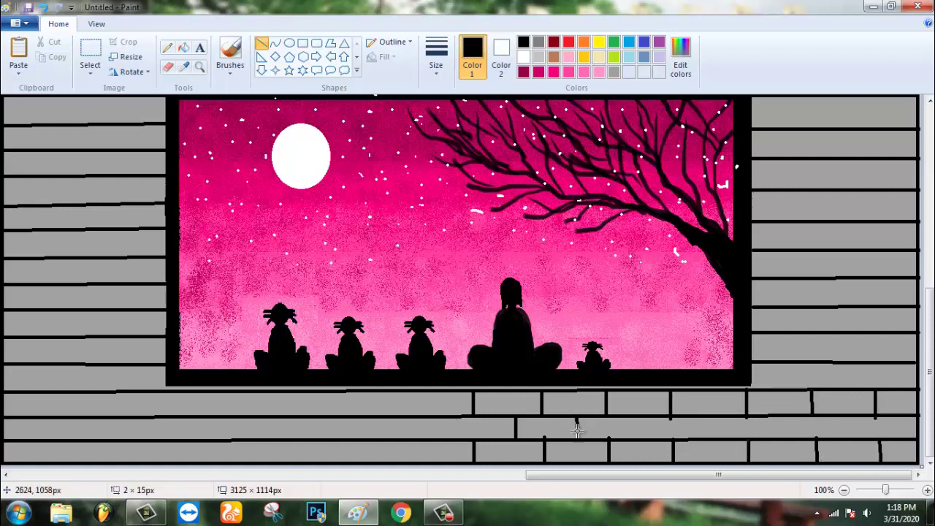
- Draw staggered vertical brick joints along the right half of the middle row below the frame
{"action": "left_click_drag", "start_coordinate": [577, 419], "coordinate": [577, 441]}
{"action": "left_click_drag", "start_coordinate": [640, 418], "coordinate": [641, 436]}
{"action": "left_click_drag", "start_coordinate": [709, 417], "coordinate": [710, 439]}
{"action": "left_click_drag", "start_coordinate": [782, 412], "coordinate": [782, 435]}
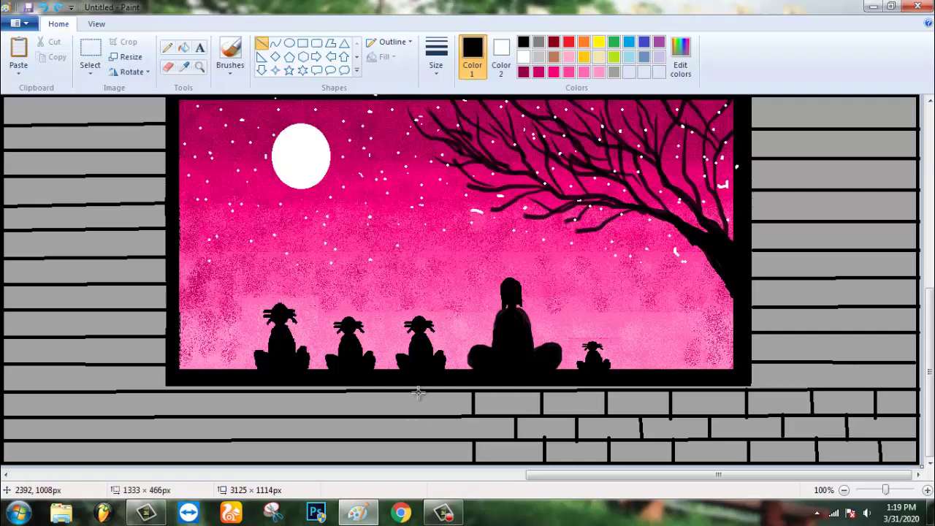
- Continue the vertical brick joints in the first and third rows below the frame to the left end
{"action": "left_click_drag", "start_coordinate": [406, 393], "coordinate": [407, 470]}
{"action": "left_click", "coordinate": [326, 394]}
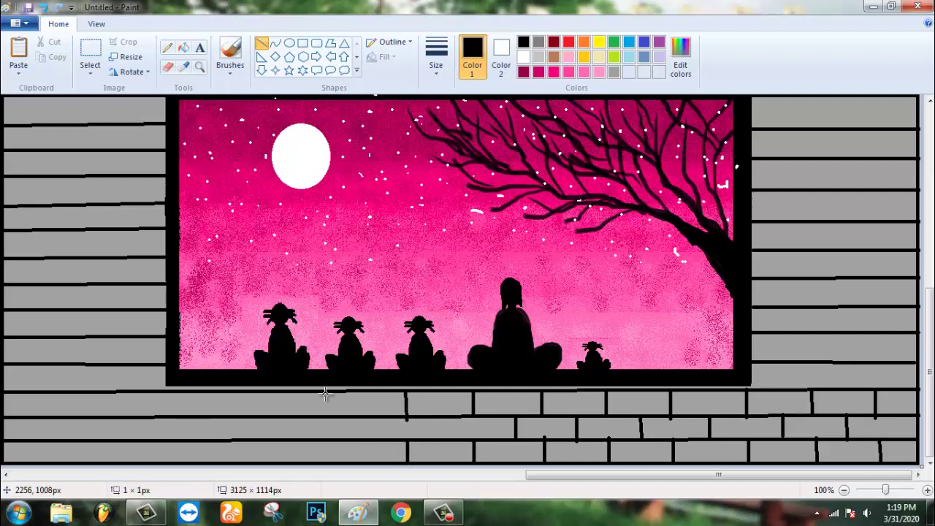
{"action": "left_click_drag", "start_coordinate": [326, 439], "coordinate": [325, 462]}
{"action": "left_click_drag", "start_coordinate": [260, 393], "coordinate": [257, 462]}
{"action": "left_click_drag", "start_coordinate": [181, 392], "coordinate": [181, 462]}
{"action": "left_click_drag", "start_coordinate": [110, 392], "coordinate": [108, 462]}
{"action": "left_click_drag", "start_coordinate": [41, 393], "coordinate": [42, 463]}
- Draw staggered vertical brick joints along the left half of the middle row below the frame
{"action": "left_click_drag", "start_coordinate": [442, 425], "coordinate": [442, 442]}
{"action": "left_click_drag", "start_coordinate": [364, 417], "coordinate": [365, 436]}
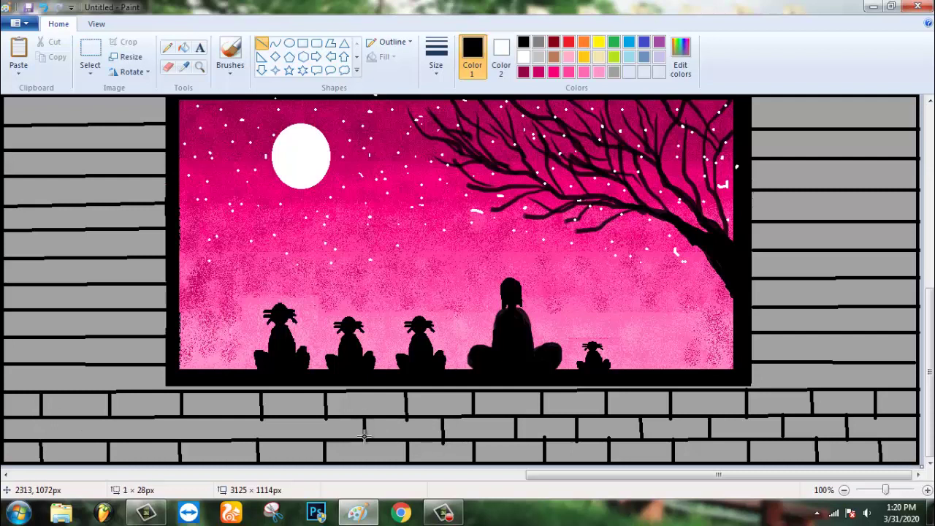
{"action": "left_click_drag", "start_coordinate": [288, 421], "coordinate": [290, 442]}
{"action": "left_click_drag", "start_coordinate": [222, 422], "coordinate": [222, 441]}
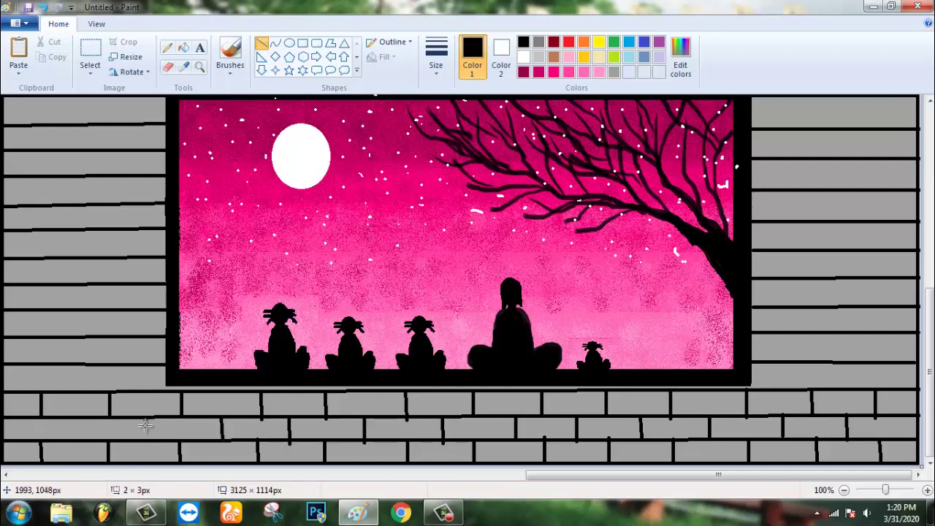
{"action": "left_click_drag", "start_coordinate": [75, 418], "coordinate": [75, 442]}
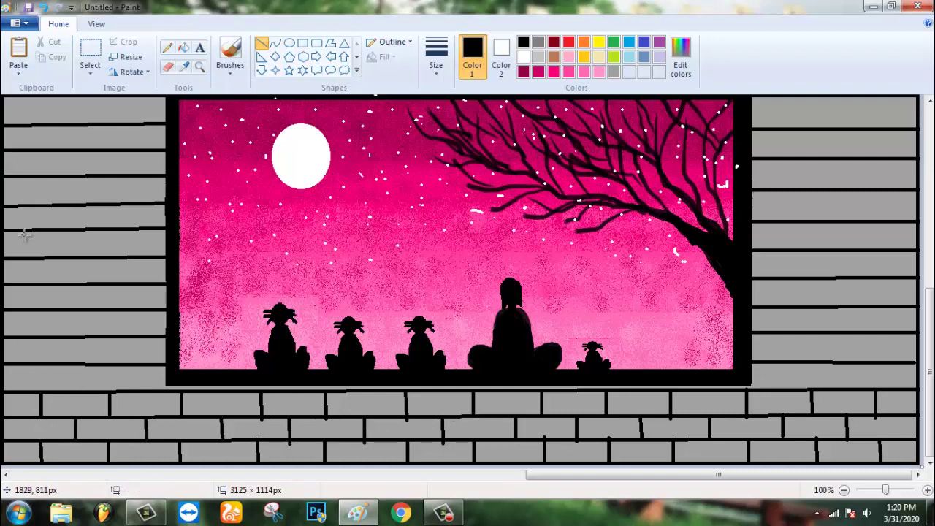
- Draw two columns of vertical brick joints in every other row of the wall left of the frame
{"action": "left_click_drag", "start_coordinate": [37, 204], "coordinate": [38, 389]}
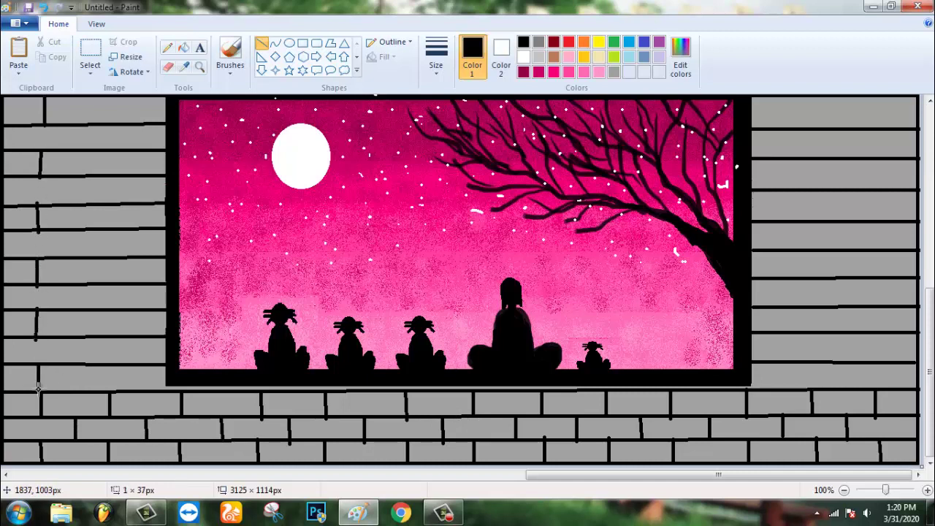
{"action": "left_click_drag", "start_coordinate": [116, 98], "coordinate": [117, 125]}
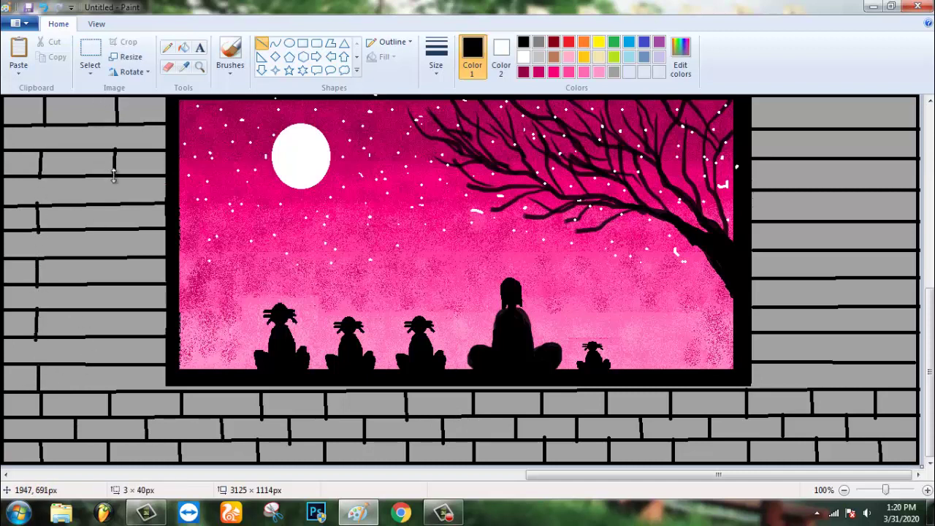
{"action": "left_click_drag", "start_coordinate": [115, 205], "coordinate": [113, 285]}
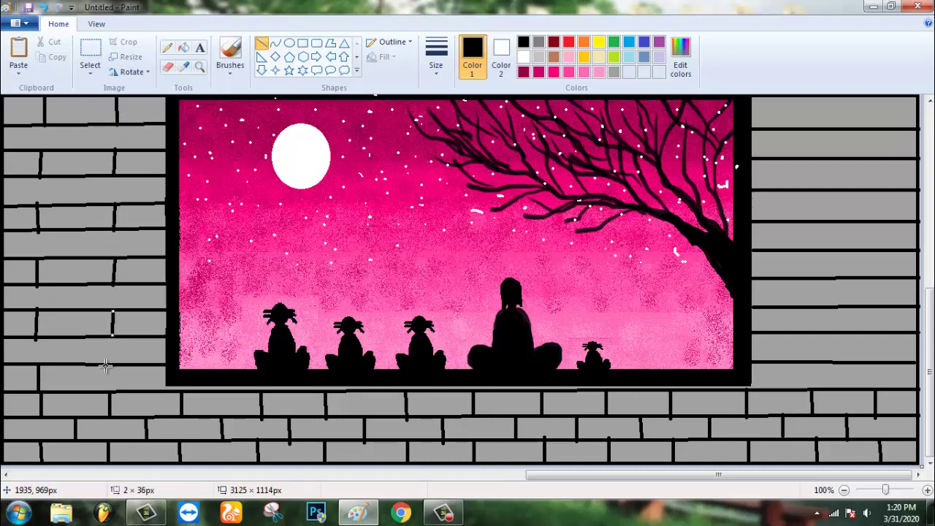
{"action": "left_click_drag", "start_coordinate": [106, 365], "coordinate": [106, 394]}
- Draw staggered vertical joints in the remaining in-between brick rows left of the frame
{"action": "left_click_drag", "start_coordinate": [79, 126], "coordinate": [74, 260]}
{"action": "left_click_drag", "start_coordinate": [135, 229], "coordinate": [135, 257]}
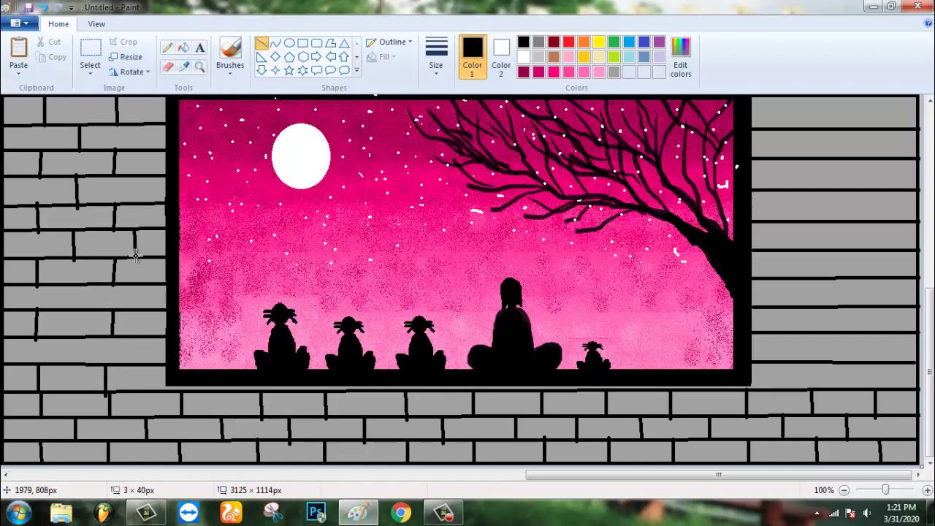
{"action": "left_click_drag", "start_coordinate": [134, 123], "coordinate": [135, 153]}
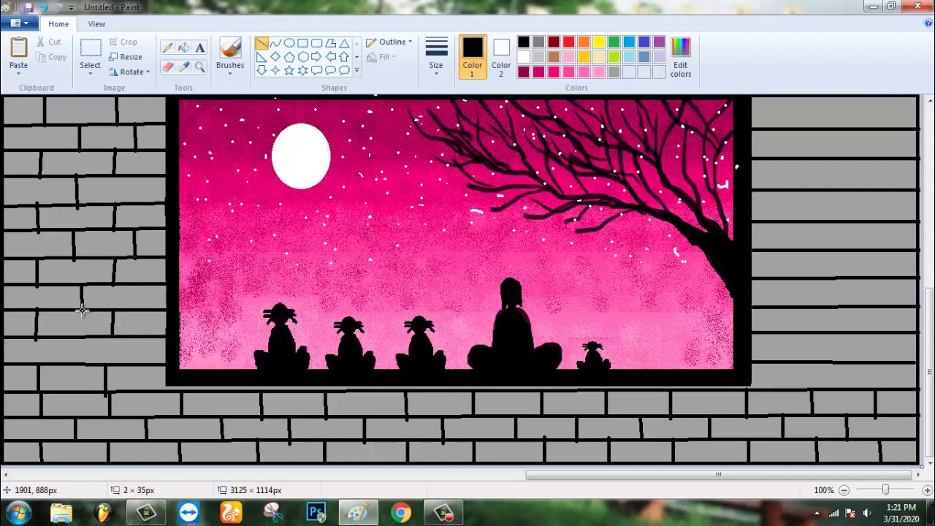
{"action": "left_click_drag", "start_coordinate": [70, 338], "coordinate": [71, 368]}
{"action": "left_click_drag", "start_coordinate": [136, 340], "coordinate": [135, 364]}
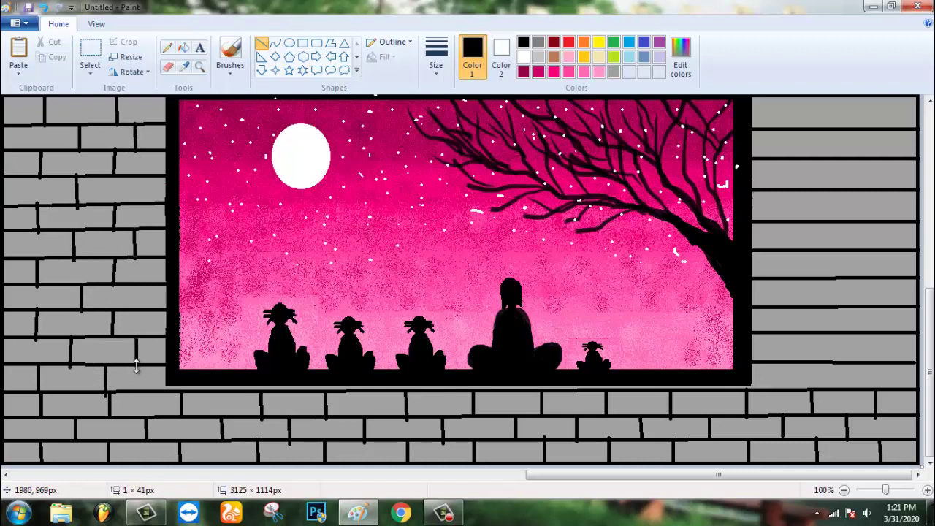
{"action": "left_click_drag", "start_coordinate": [143, 279], "coordinate": [144, 314]}
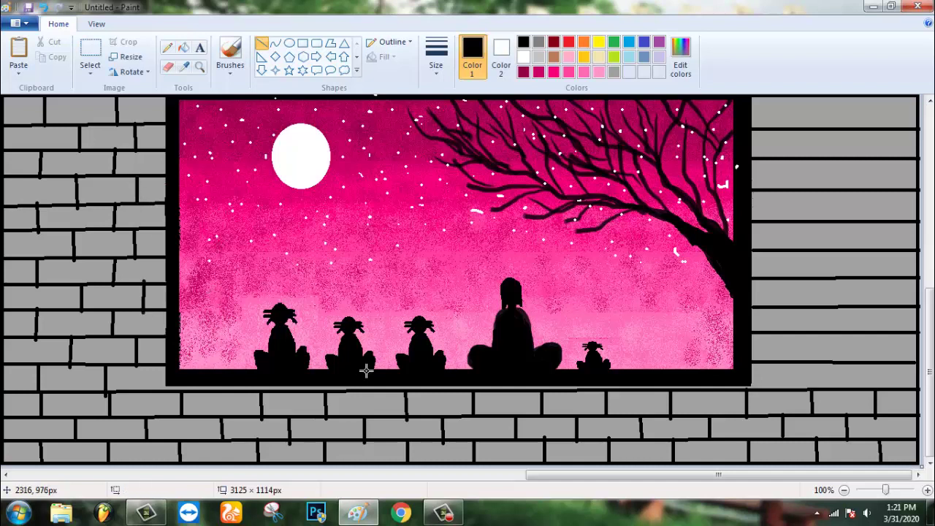
- Add short vertical joints in the narrow brick strip directly beneath the frame's lower edge
{"action": "left_click_drag", "start_coordinate": [182, 383], "coordinate": [182, 392]}
{"action": "left_click_drag", "start_coordinate": [456, 385], "coordinate": [456, 394]}
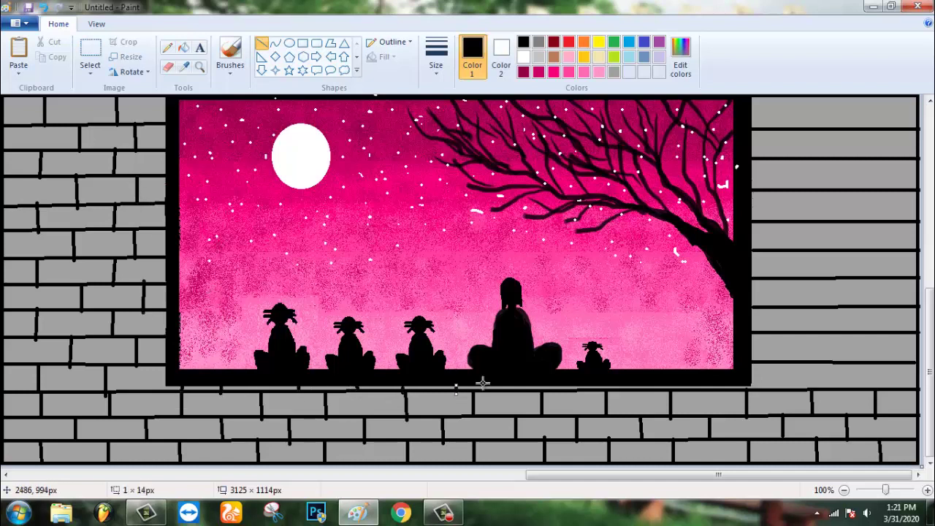
{"action": "left_click_drag", "start_coordinate": [526, 383], "coordinate": [526, 399]}
{"action": "left_click_drag", "start_coordinate": [646, 375], "coordinate": [649, 392]}
- Draw two vertical brick joints in every other row right of the frame, working from the lowest row upward
{"action": "left_click_drag", "start_coordinate": [788, 363], "coordinate": [789, 390]}
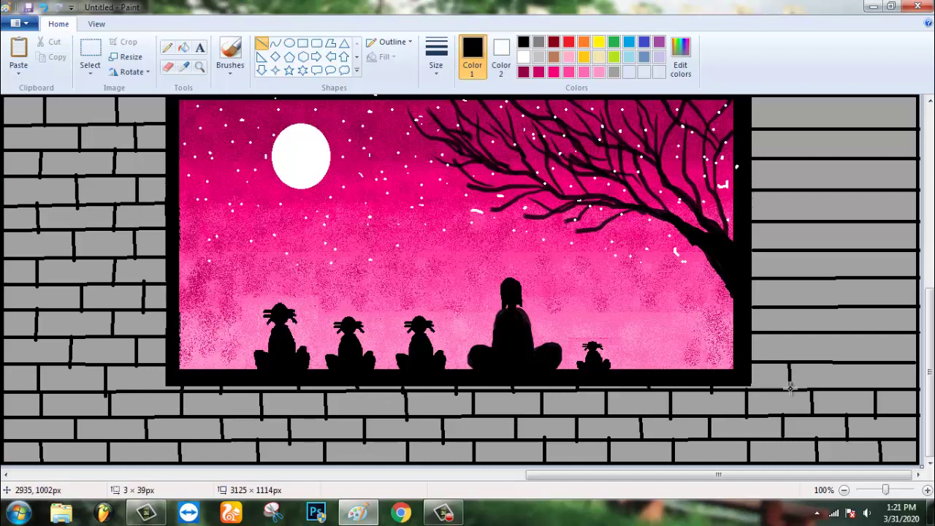
{"action": "left_click_drag", "start_coordinate": [862, 362], "coordinate": [862, 392]}
{"action": "left_click_drag", "start_coordinate": [784, 307], "coordinate": [787, 337]}
{"action": "left_click_drag", "start_coordinate": [869, 307], "coordinate": [869, 337]}
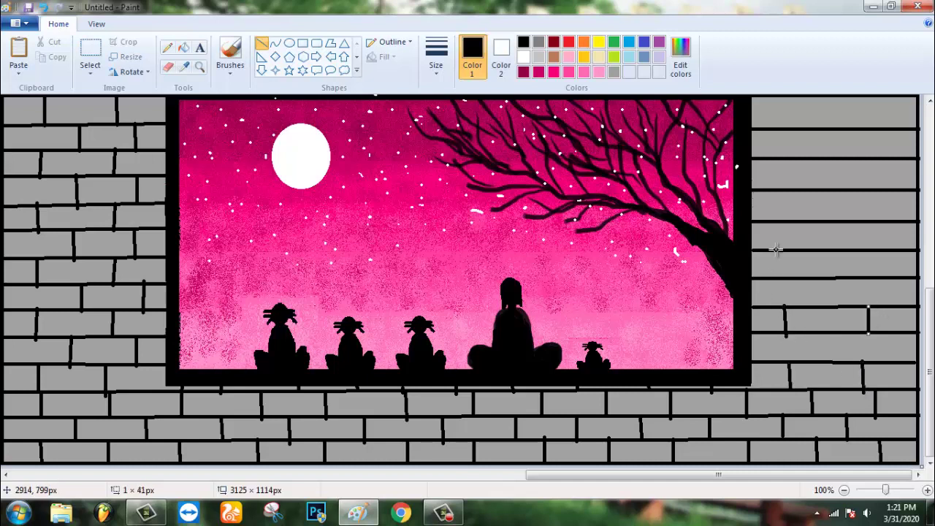
{"action": "left_click_drag", "start_coordinate": [776, 250], "coordinate": [776, 279]}
{"action": "left_click_drag", "start_coordinate": [870, 250], "coordinate": [870, 278]}
{"action": "left_click_drag", "start_coordinate": [778, 191], "coordinate": [779, 220]}
{"action": "left_click_drag", "start_coordinate": [881, 191], "coordinate": [881, 221]}
{"action": "left_click_drag", "start_coordinate": [789, 130], "coordinate": [788, 160]}
{"action": "left_click_drag", "start_coordinate": [876, 130], "coordinate": [876, 159]}
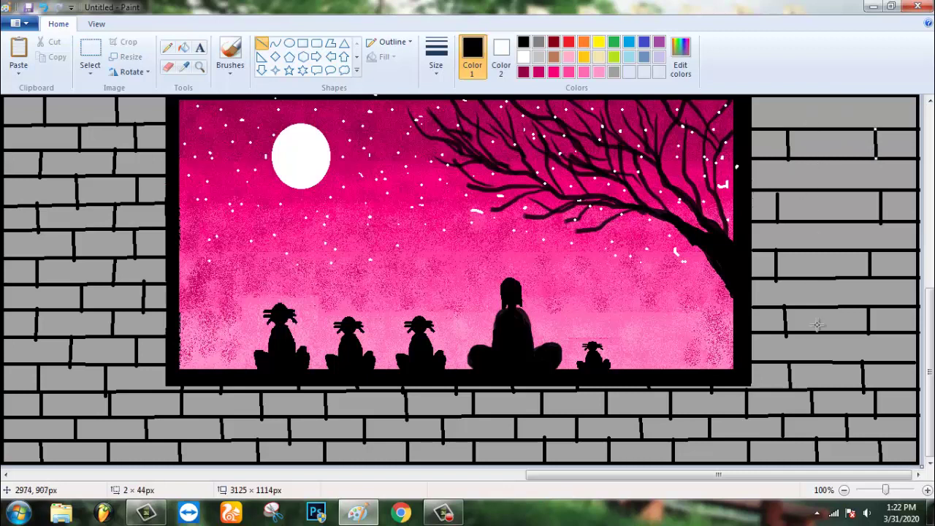
- Draw staggered vertical joints in the remaining brick rows right of the frame, up to three in the topmost visible row
{"action": "left_click_drag", "start_coordinate": [813, 332], "coordinate": [813, 363]}
{"action": "left_click_drag", "start_coordinate": [886, 332], "coordinate": [886, 362]}
{"action": "left_click_drag", "start_coordinate": [801, 276], "coordinate": [802, 302]}
{"action": "left_click_drag", "start_coordinate": [878, 277], "coordinate": [878, 300]}
{"action": "left_click_drag", "start_coordinate": [831, 222], "coordinate": [830, 255]}
{"action": "left_click_drag", "start_coordinate": [831, 161], "coordinate": [830, 185]}
{"action": "left_click_drag", "start_coordinate": [839, 97], "coordinate": [839, 131]}
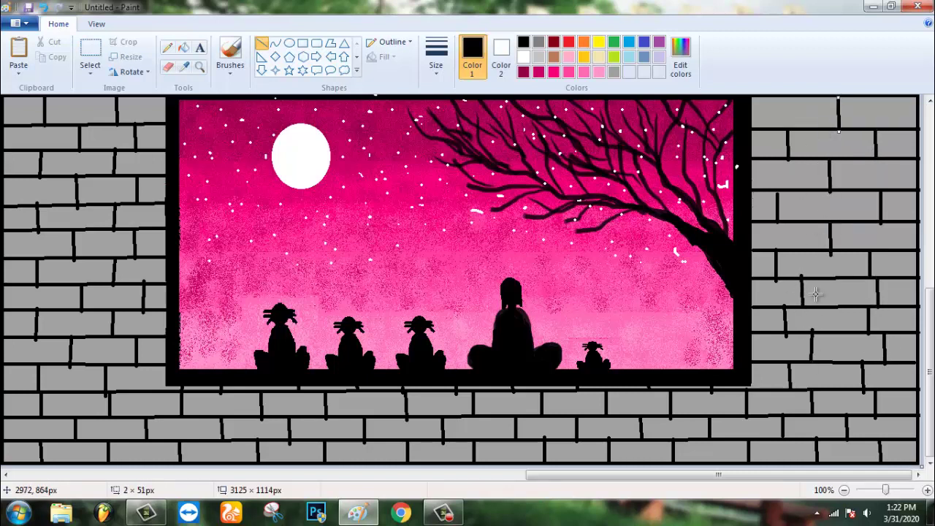
{"action": "left_click_drag", "start_coordinate": [783, 95], "coordinate": [782, 129]}
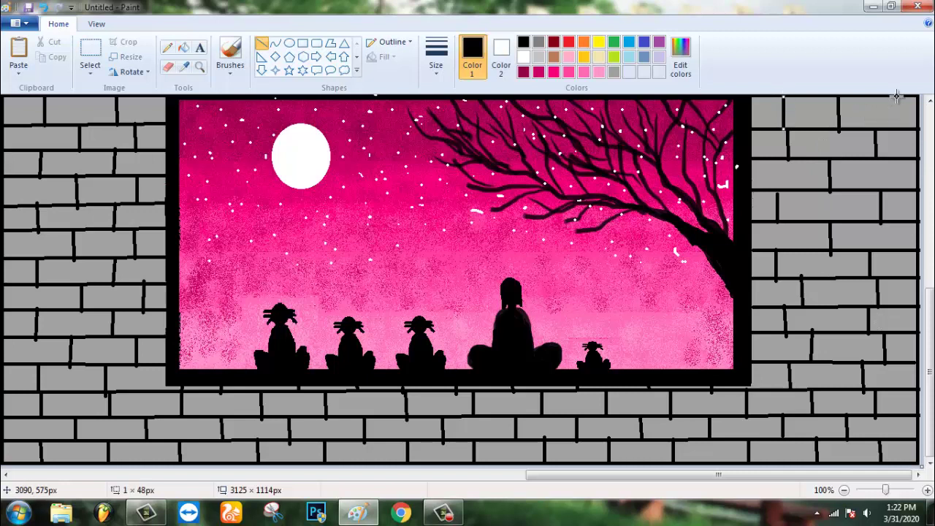
{"action": "left_click_drag", "start_coordinate": [898, 97], "coordinate": [897, 133]}
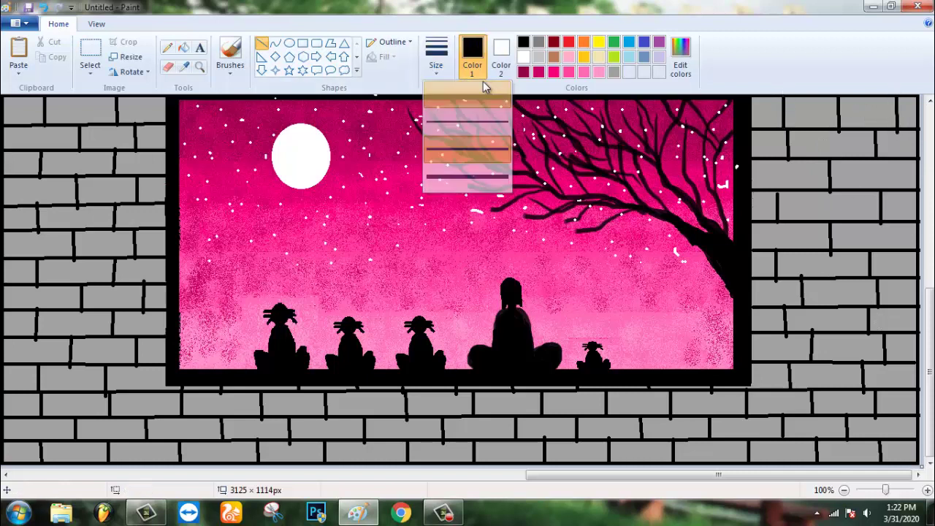
- Outline all four inner edges of the black frame with the thinnest white lines
{"action": "left_click", "coordinate": [523, 57]}
{"action": "left_click_drag", "start_coordinate": [180, 369], "coordinate": [728, 368]}
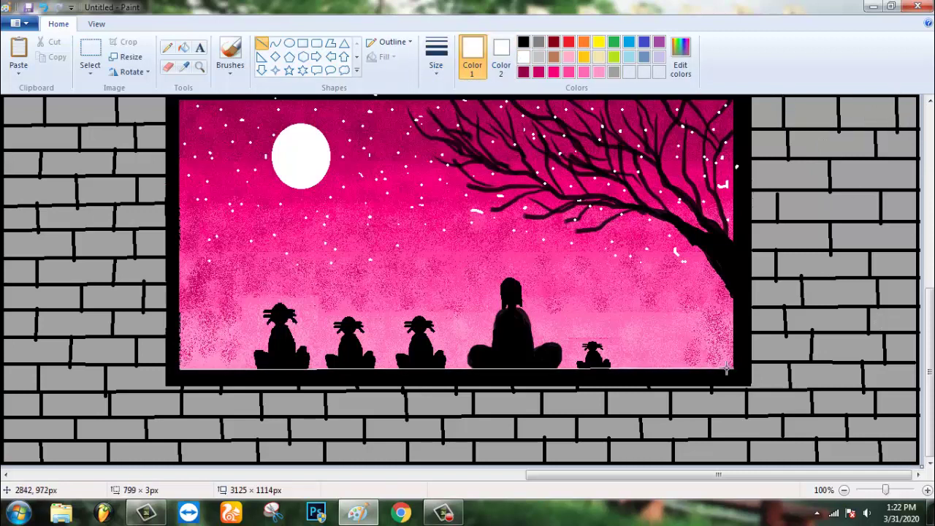
{"action": "left_click_drag", "start_coordinate": [735, 100], "coordinate": [735, 369]}
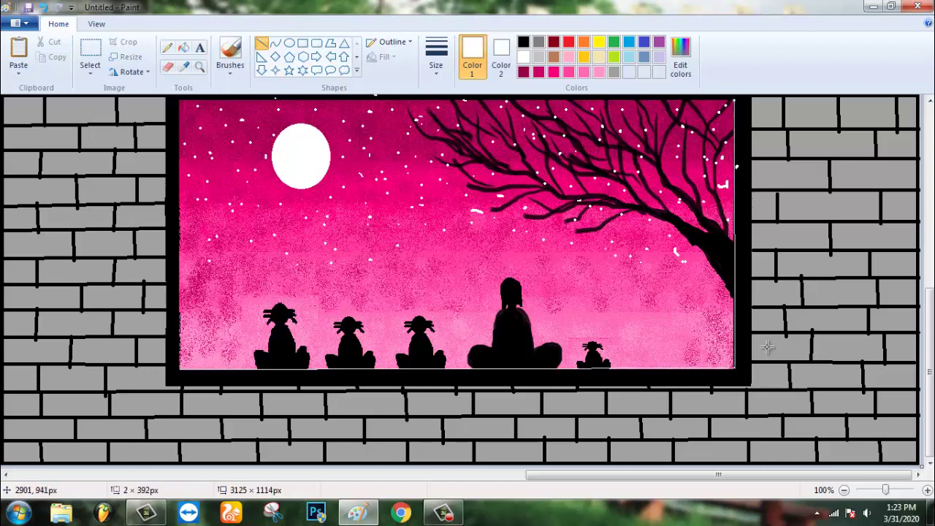
{"action": "left_click_drag", "start_coordinate": [179, 98], "coordinate": [179, 370]}
{"action": "left_click_drag", "start_coordinate": [179, 98], "coordinate": [734, 99]}
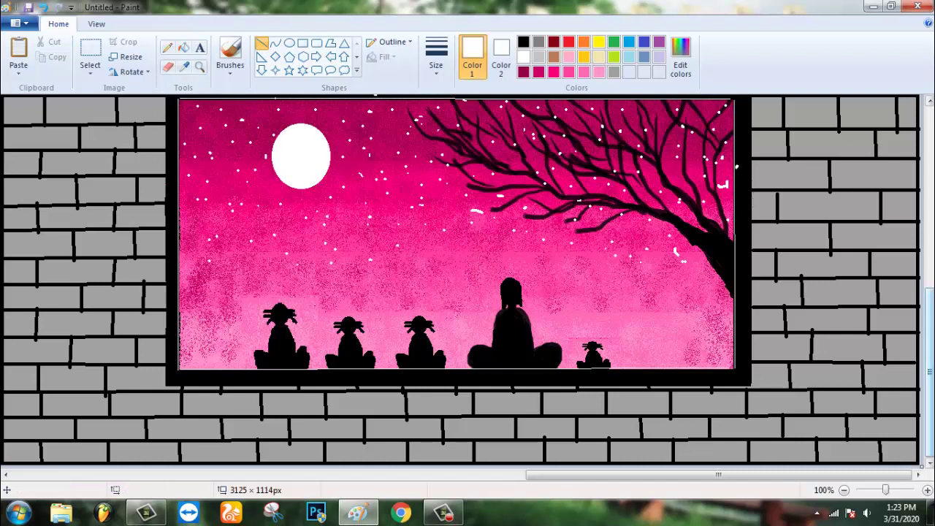